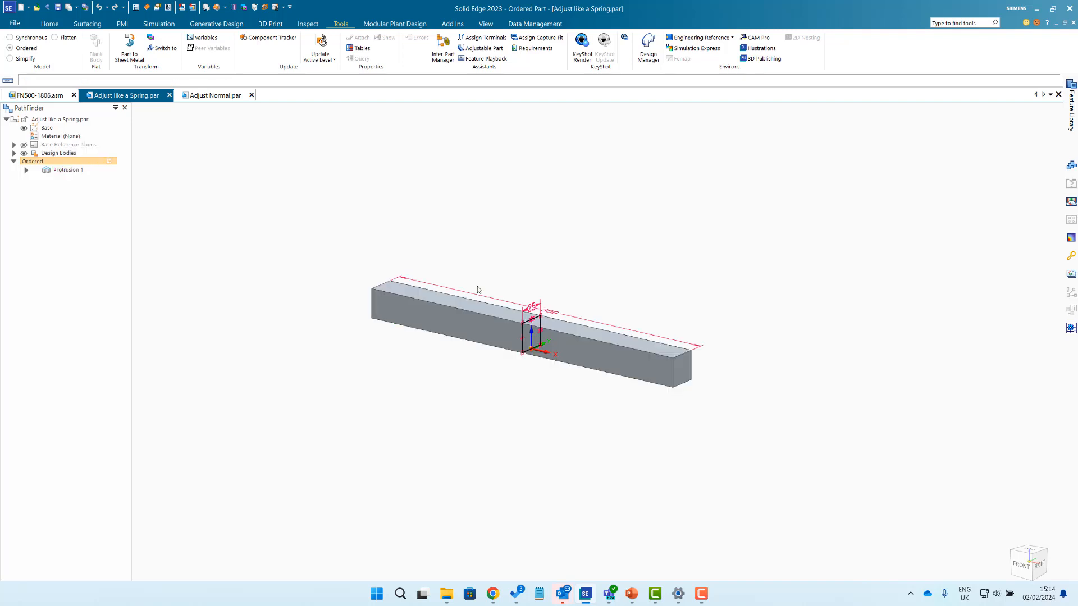
# Review the Adjustable Part settings of the bar in Adjust like a Spring.par without changing them.
pyautogui.moveTo(557, 311); pyautogui.dragTo(662, 306)
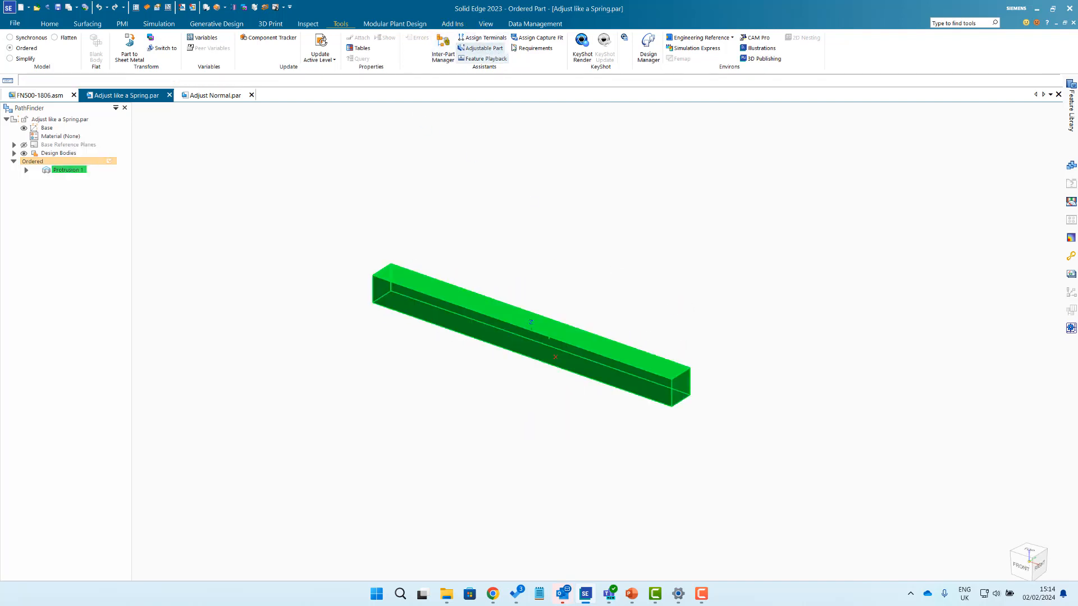
pyautogui.click(481, 49)
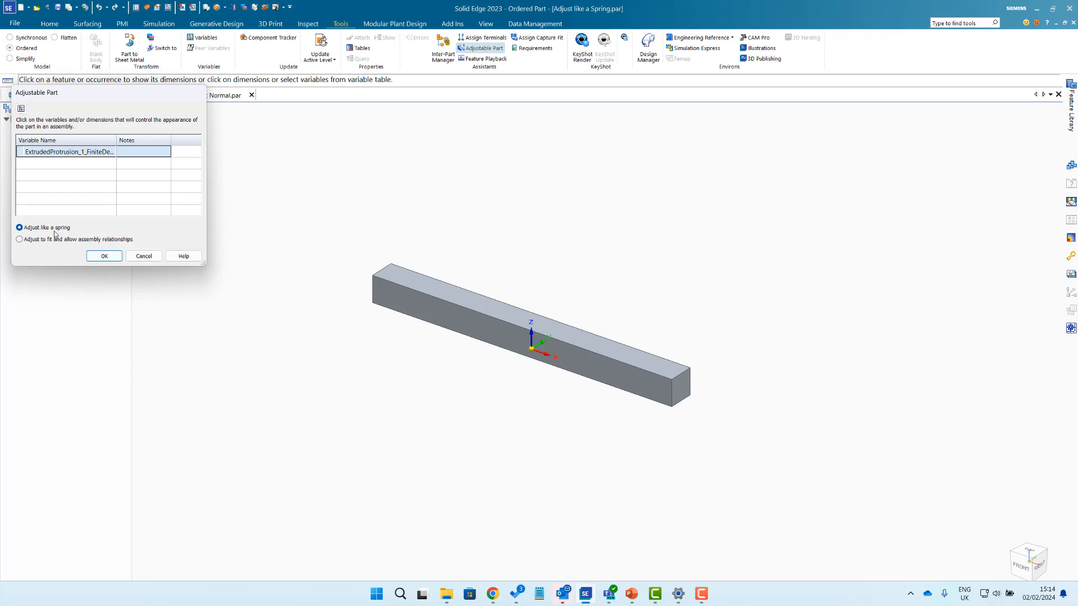
pyautogui.click(143, 257)
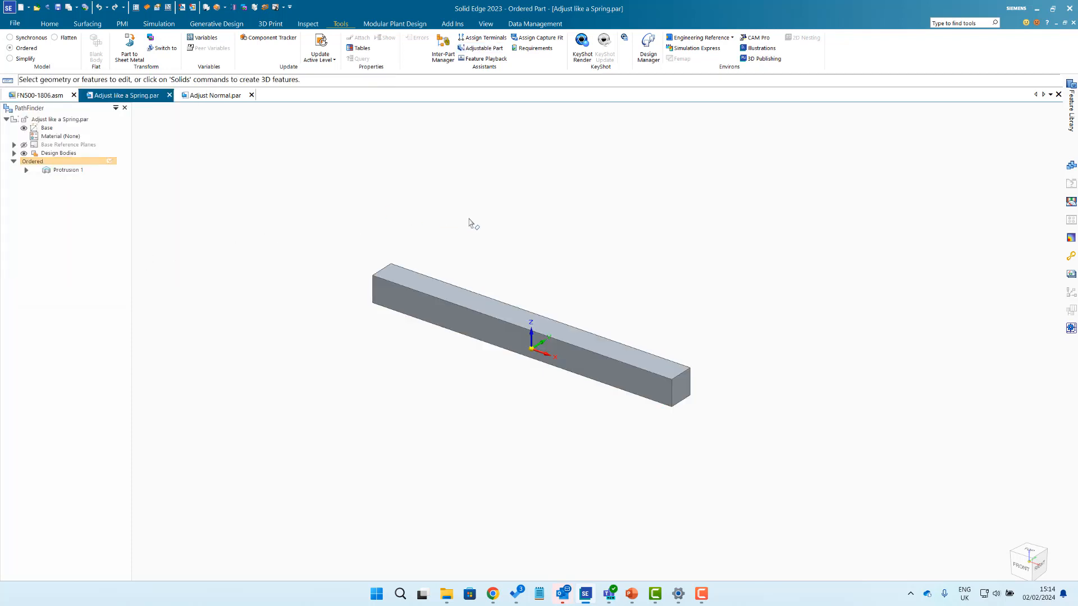
# Bring up the FN500-1806 assembly and list the open part documents available for insertion.
pyautogui.click(48, 96)
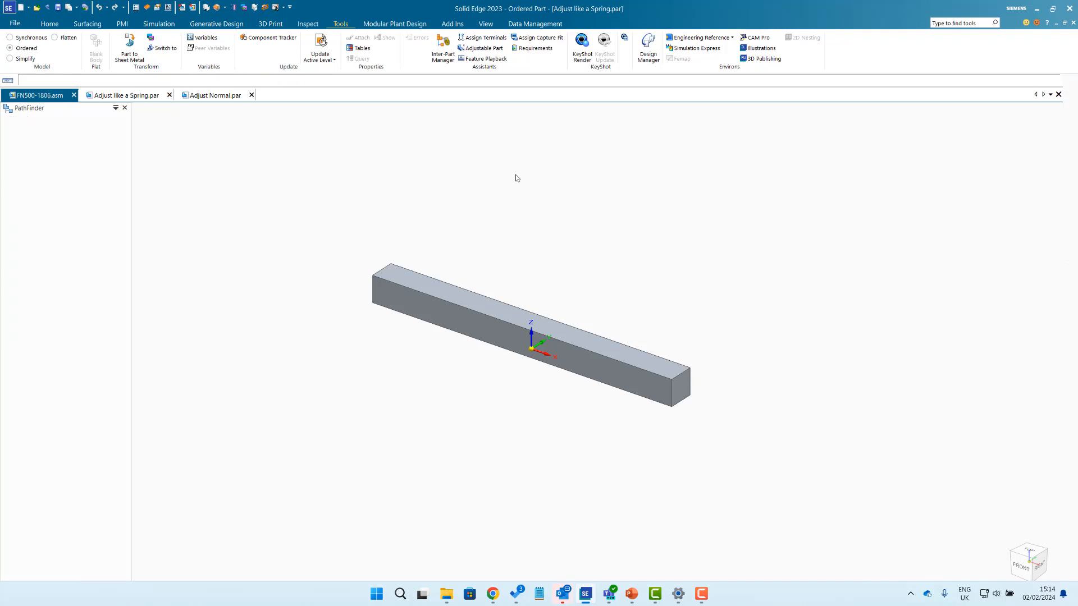
pyautogui.click(195, 44)
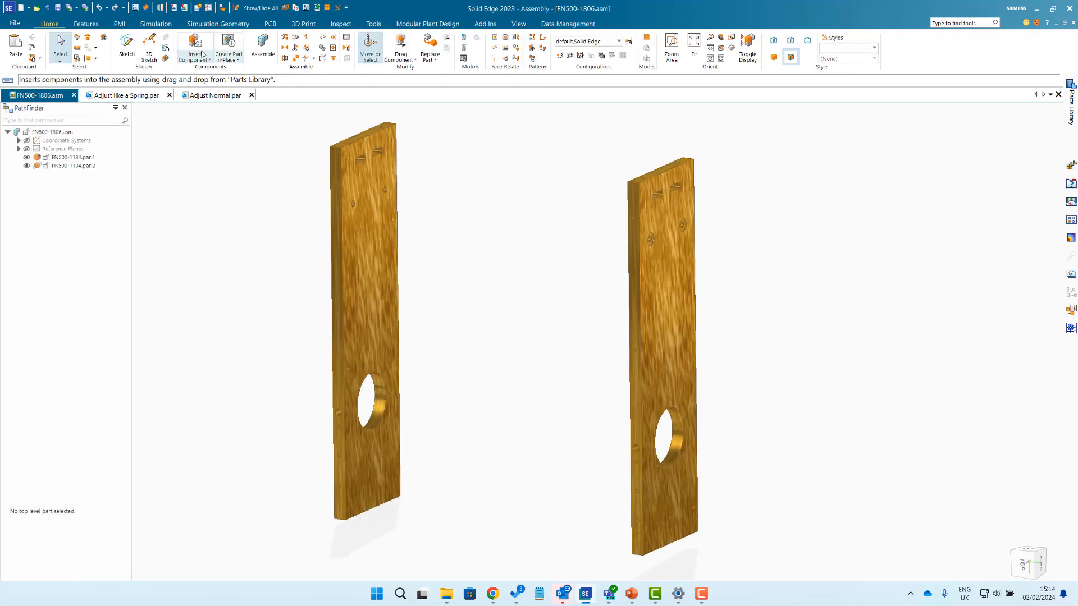
pyautogui.click(1047, 82)
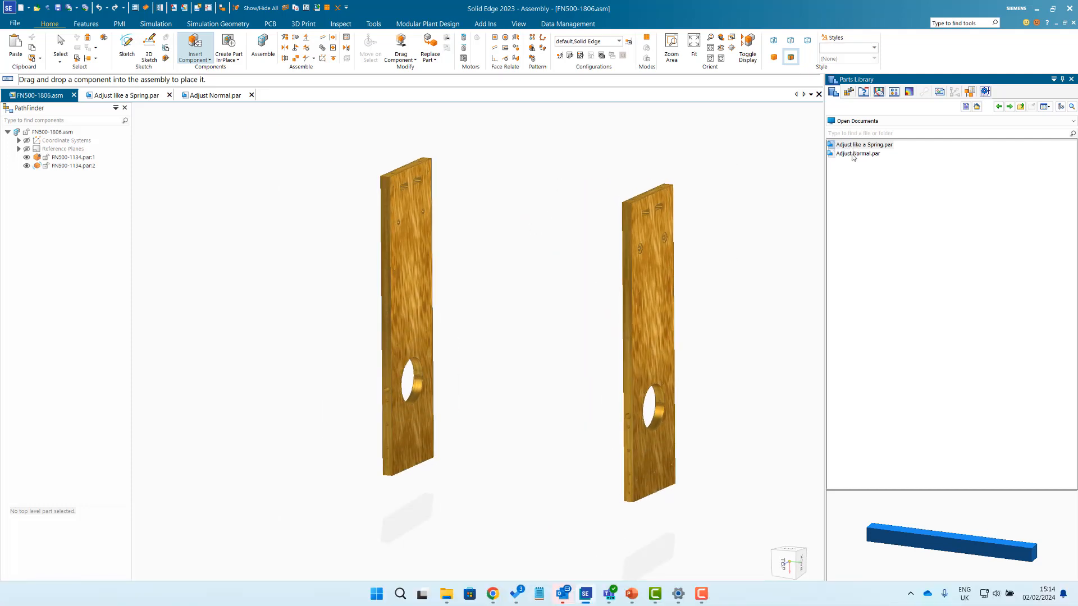
pyautogui.moveTo(399, 266); pyautogui.dragTo(533, 298, button='middle')
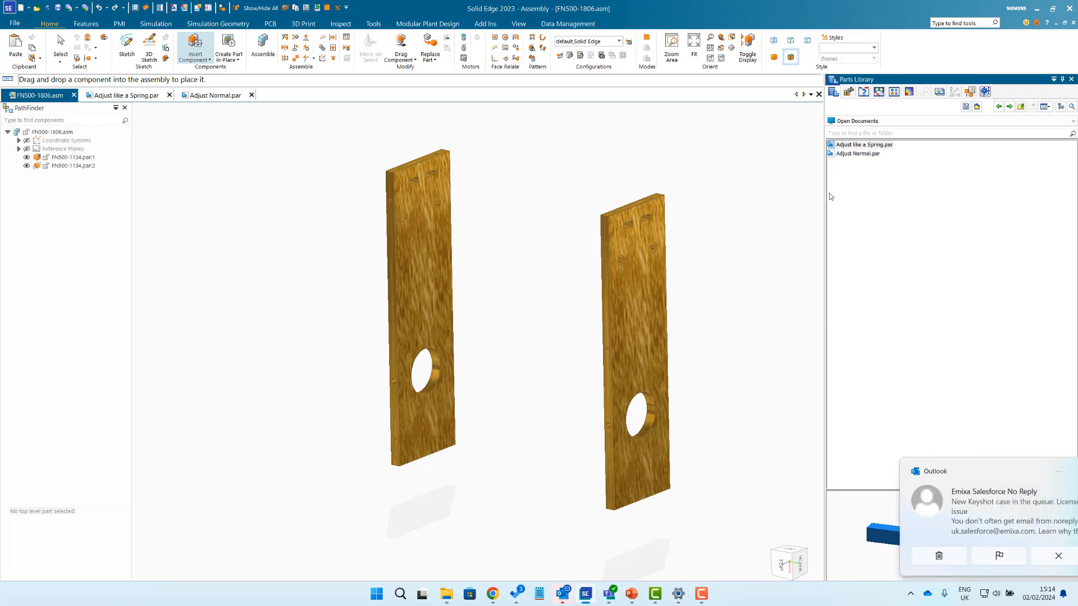
pyautogui.moveTo(558, 211); pyautogui.dragTo(553, 219, button='middle')
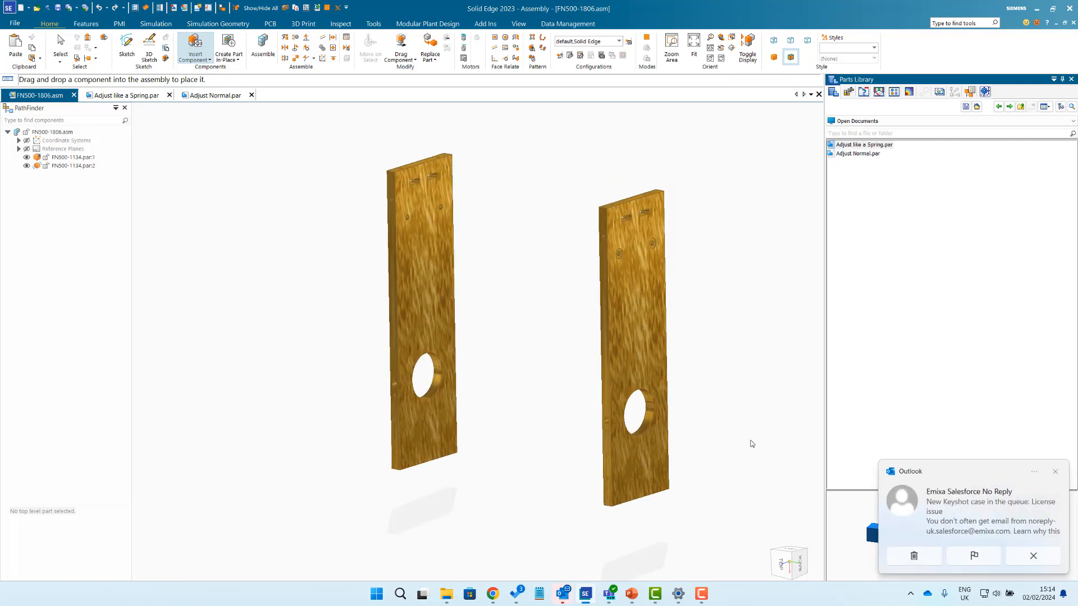
pyautogui.click(1045, 559)
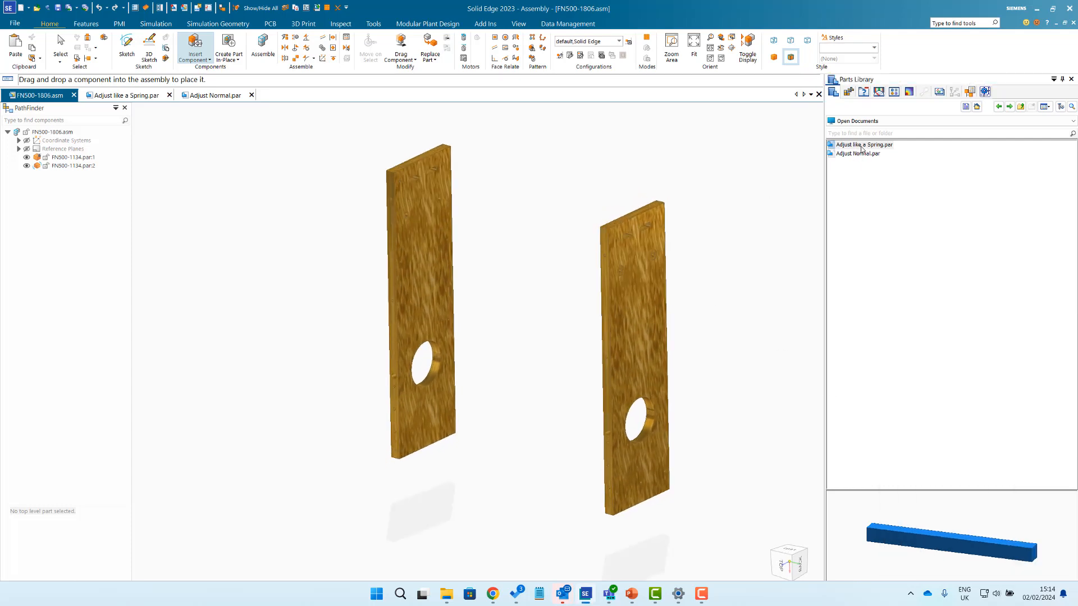
# Place Adjust Normal.par between the two wooden panels and set its extrusion length variable to 200 mm.
pyautogui.moveTo(858, 155); pyautogui.dragTo(528, 264)
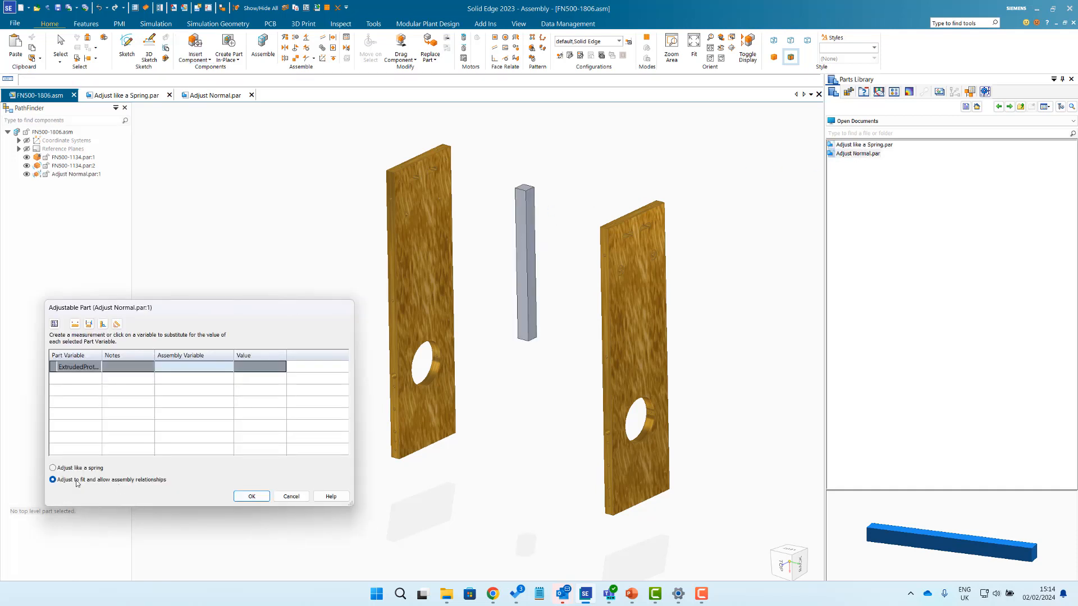
pyautogui.click(184, 368)
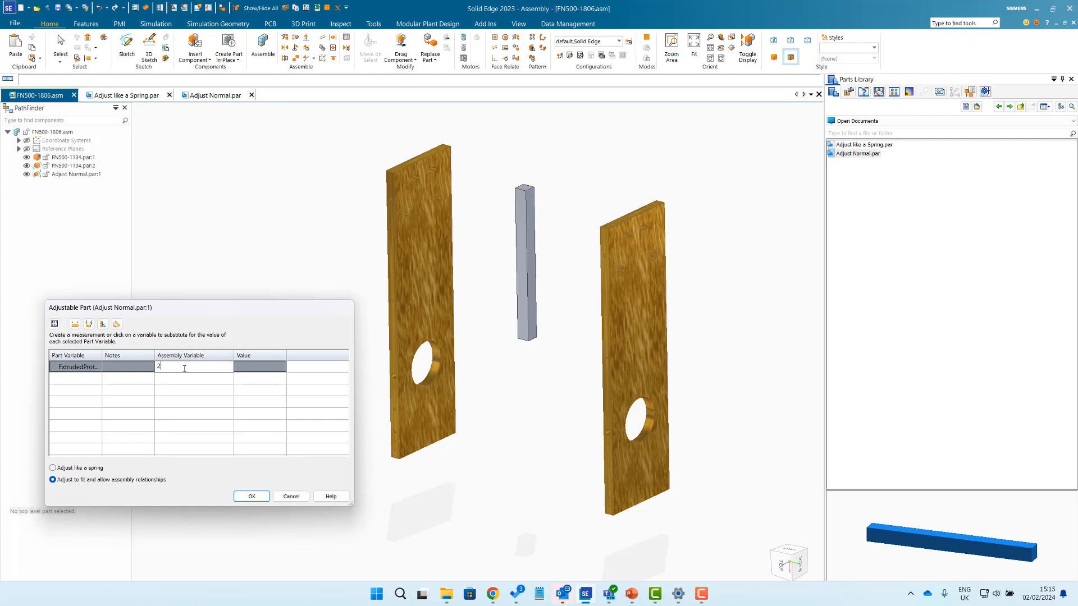
pyautogui.click(251, 497)
# Mate the bar's end to the inner face of panel FN500-1134.par:1 and align it flush with the panel's top and front edge faces.
pyautogui.scroll(2, 496, 283)
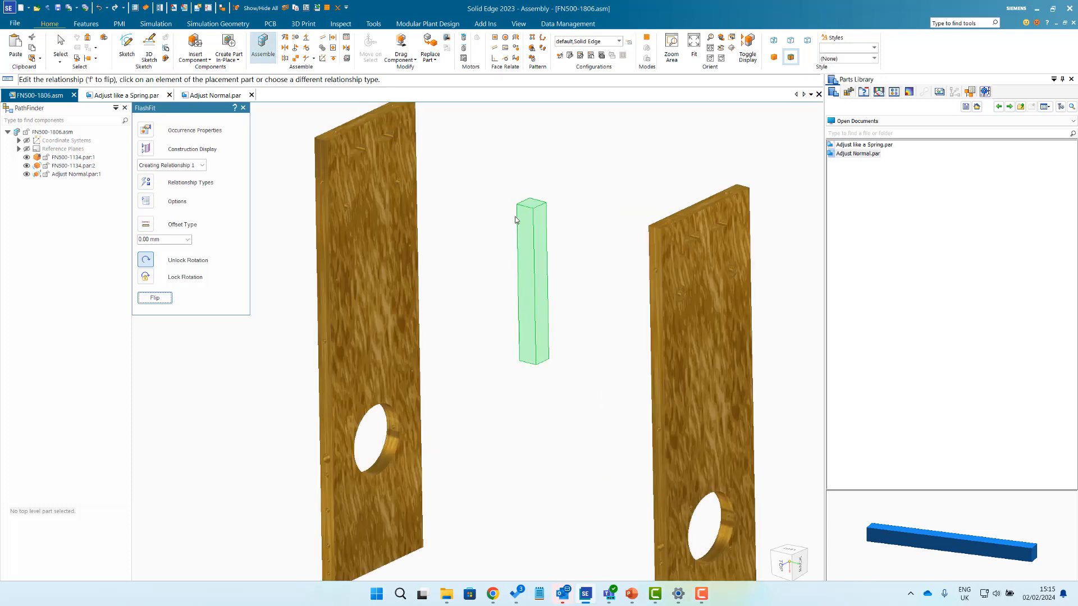
pyautogui.click(532, 204)
pyautogui.click(396, 288)
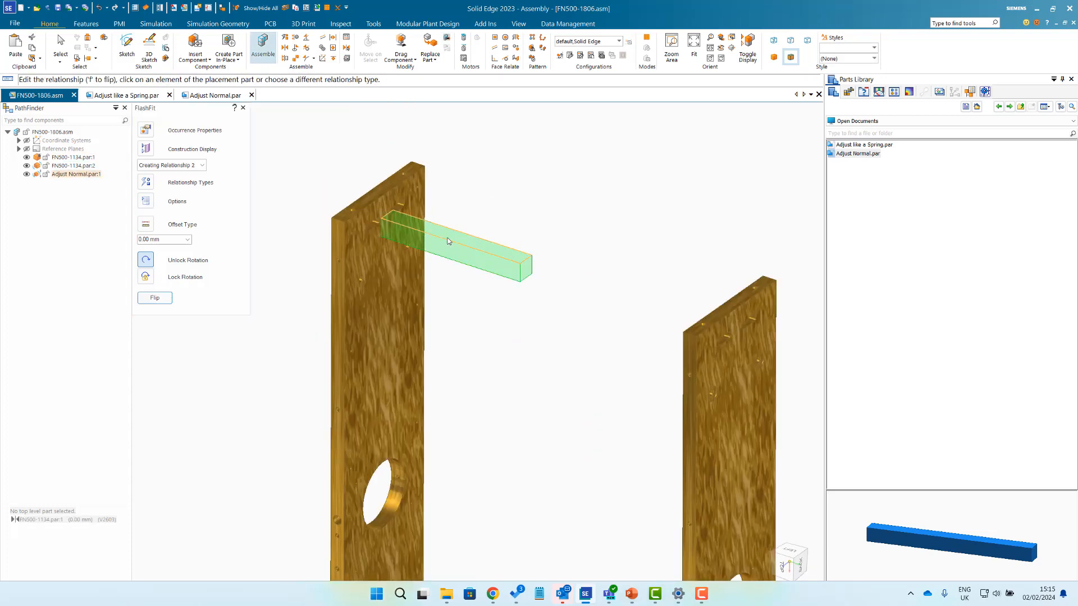
pyautogui.click(429, 220)
pyautogui.click(374, 198)
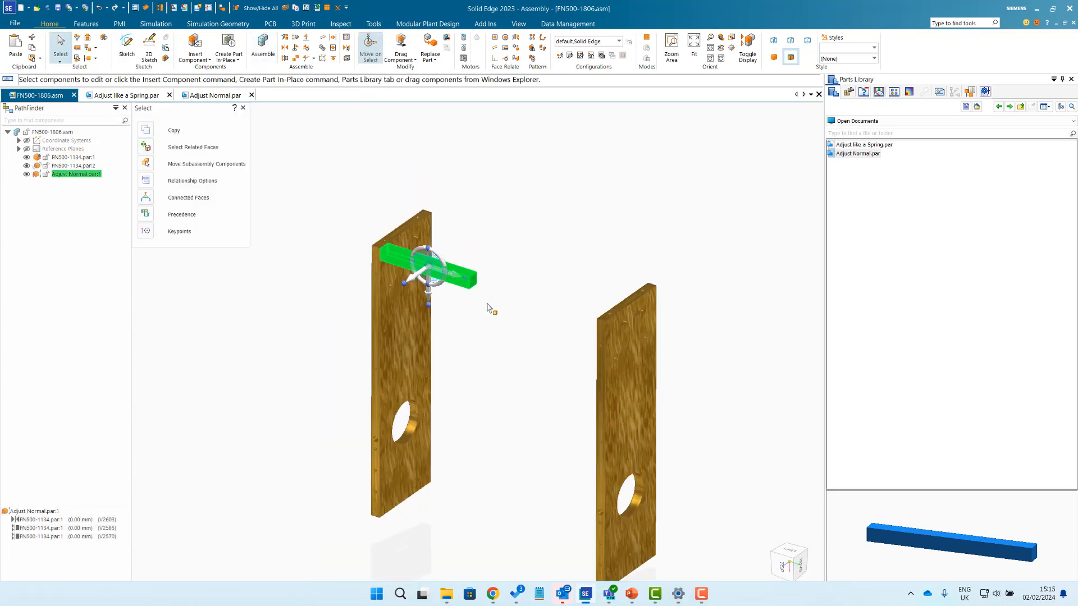
# Mate the bar's free end face to the inner face of the second panel, FN500-1134.par:2, with a 0 mm offset.
pyautogui.click(286, 49)
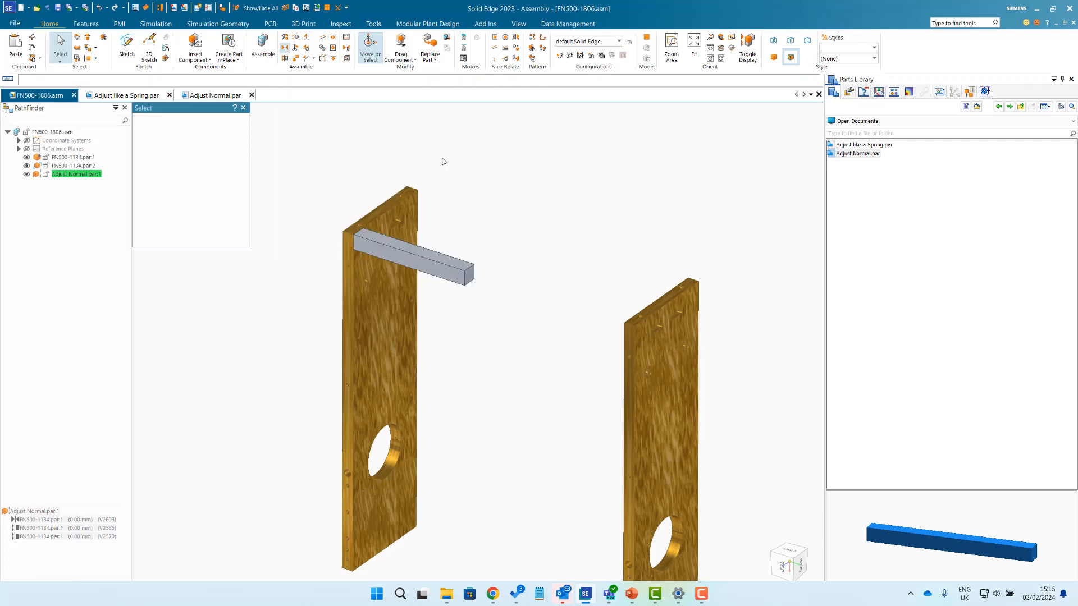
pyautogui.moveTo(501, 281)
pyautogui.mouseDown(button='middle')
pyautogui.moveTo(681, 332)
pyautogui.moveTo(500, 267)
pyautogui.mouseUp(button='middle')
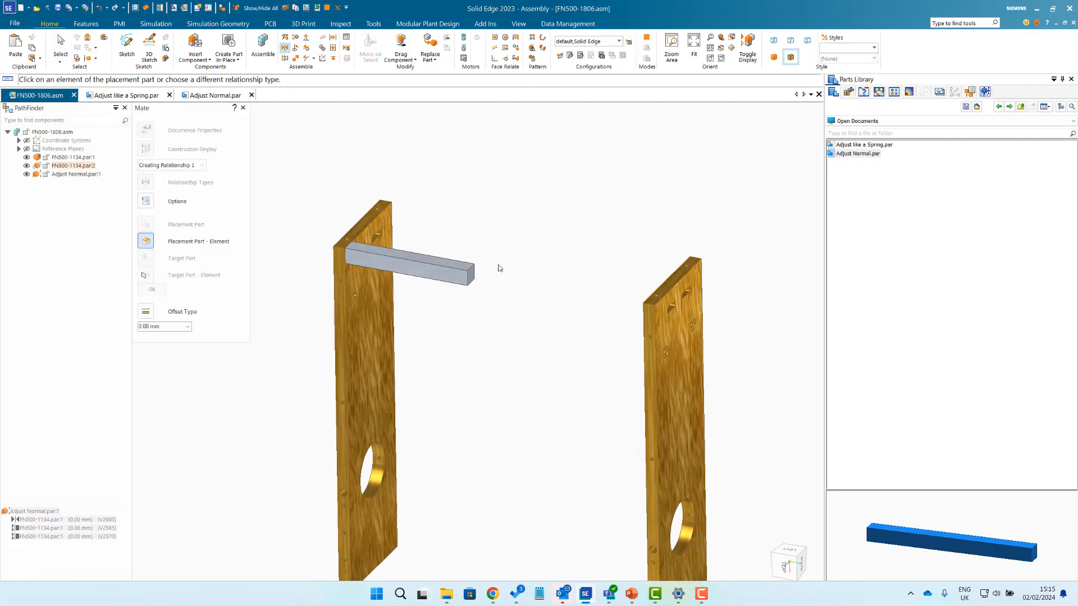
pyautogui.click(474, 271)
pyautogui.moveTo(483, 307); pyautogui.dragTo(555, 343, button='middle')
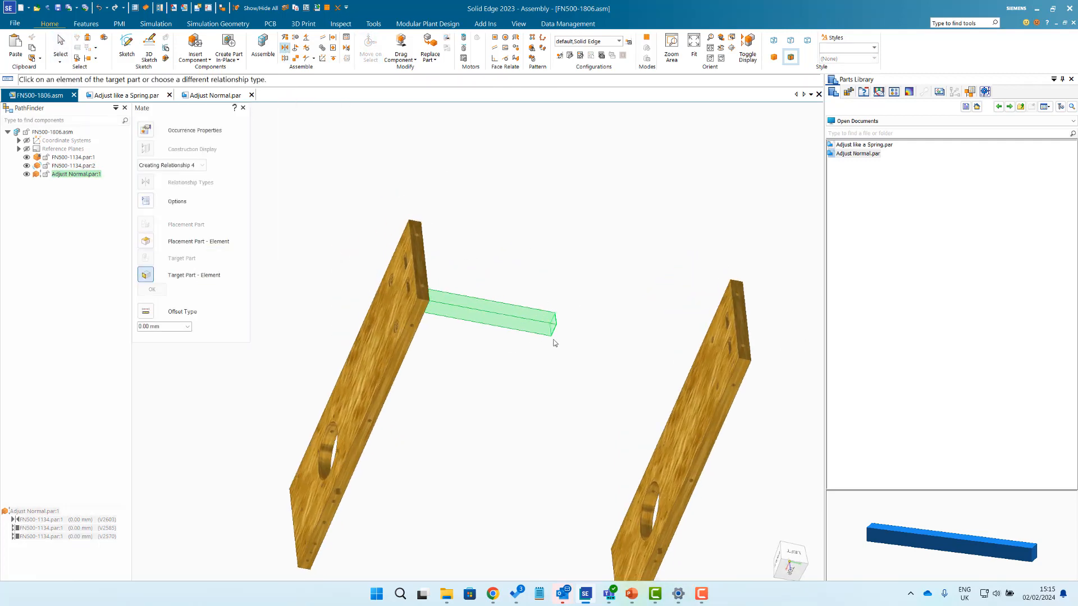
pyautogui.click(706, 366)
pyautogui.moveTo(705, 366); pyautogui.dragTo(469, 322, button='middle')
pyautogui.scroll(1, 470, 322)
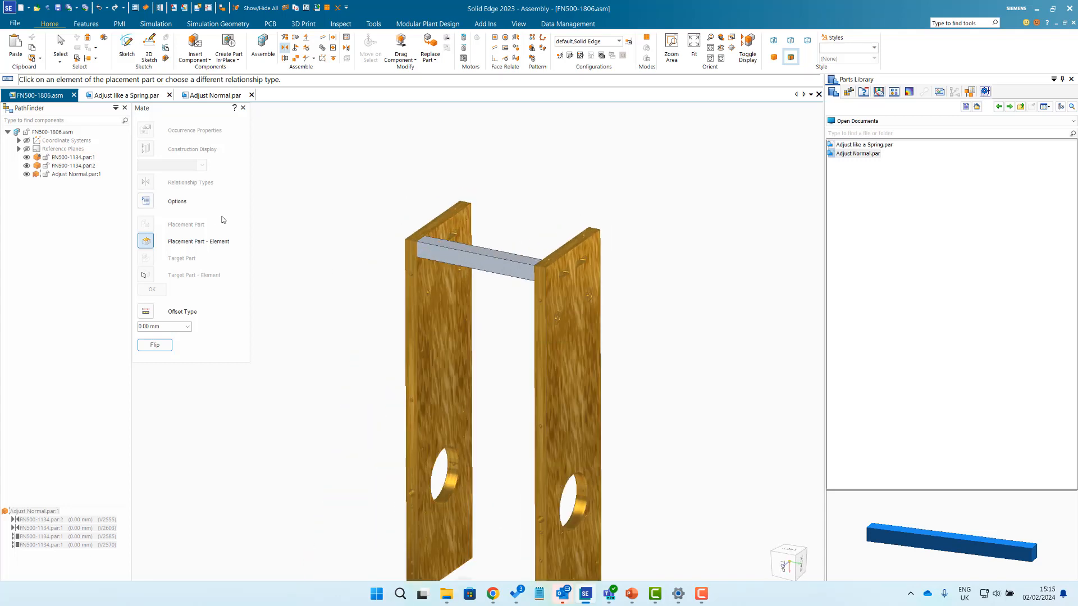
# Edit the adjustable part definition of Adjust Normal.par in the assembly and set its length variable to 400 mm.
pyautogui.click(59, 47)
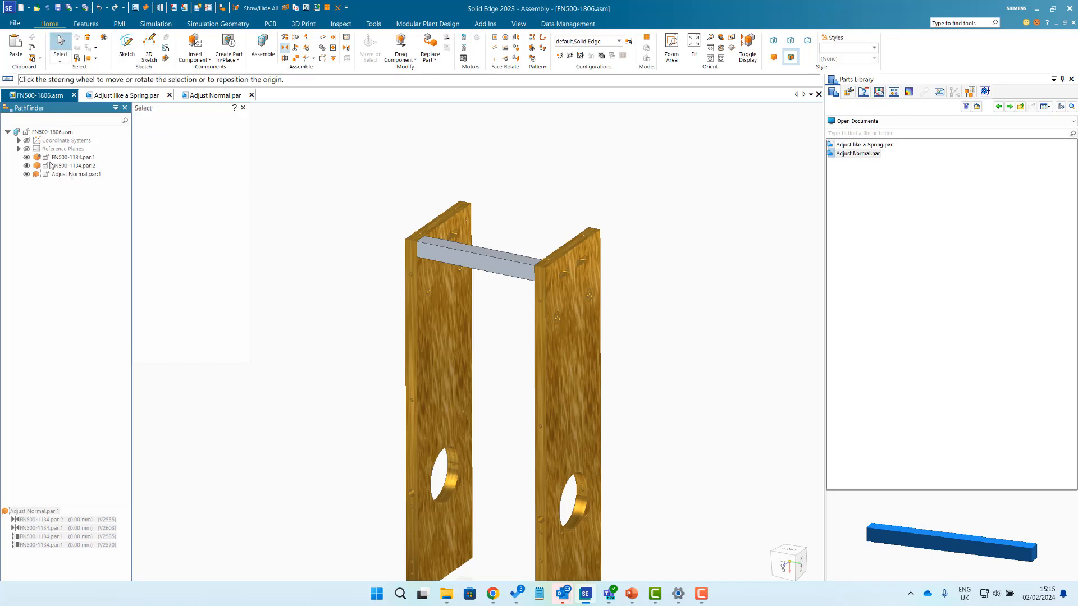
pyautogui.click(73, 174)
pyautogui.click(72, 166)
pyautogui.click(72, 174)
pyautogui.rightClick(151, 263)
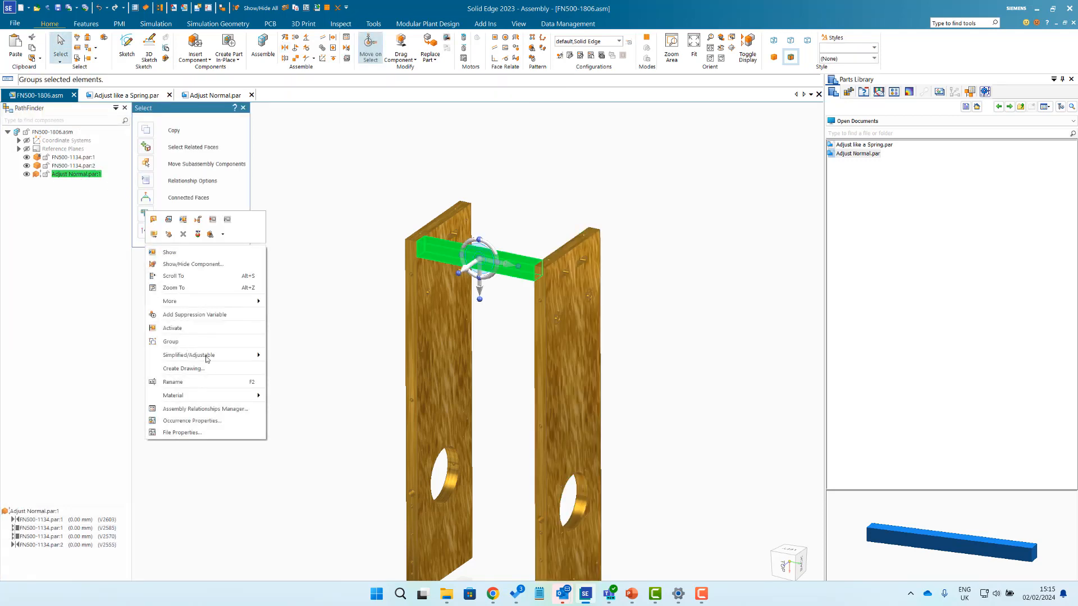
pyautogui.click(314, 416)
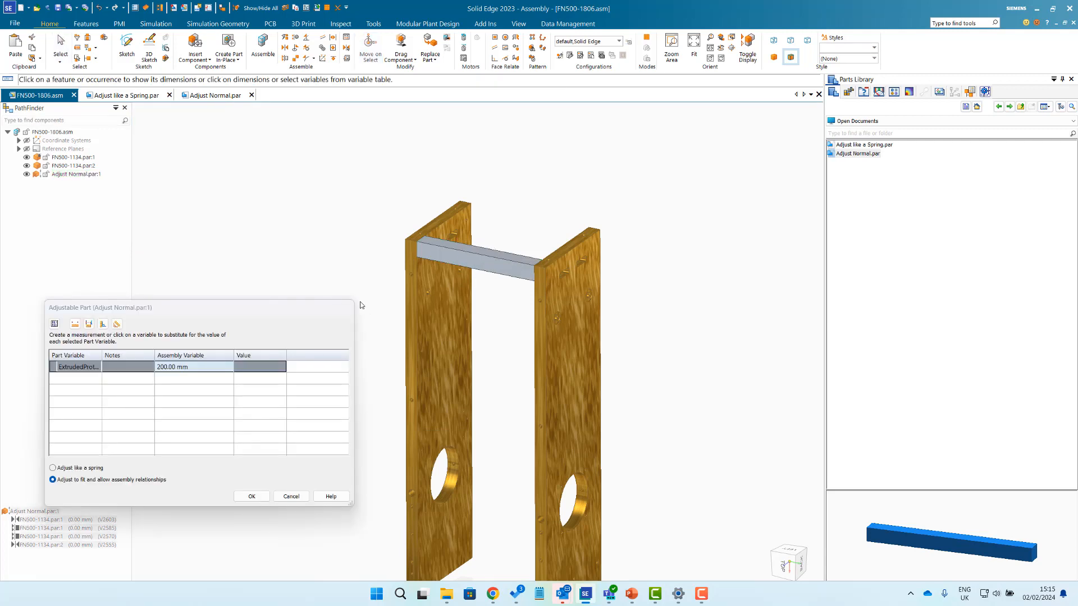
pyautogui.click(156, 367)
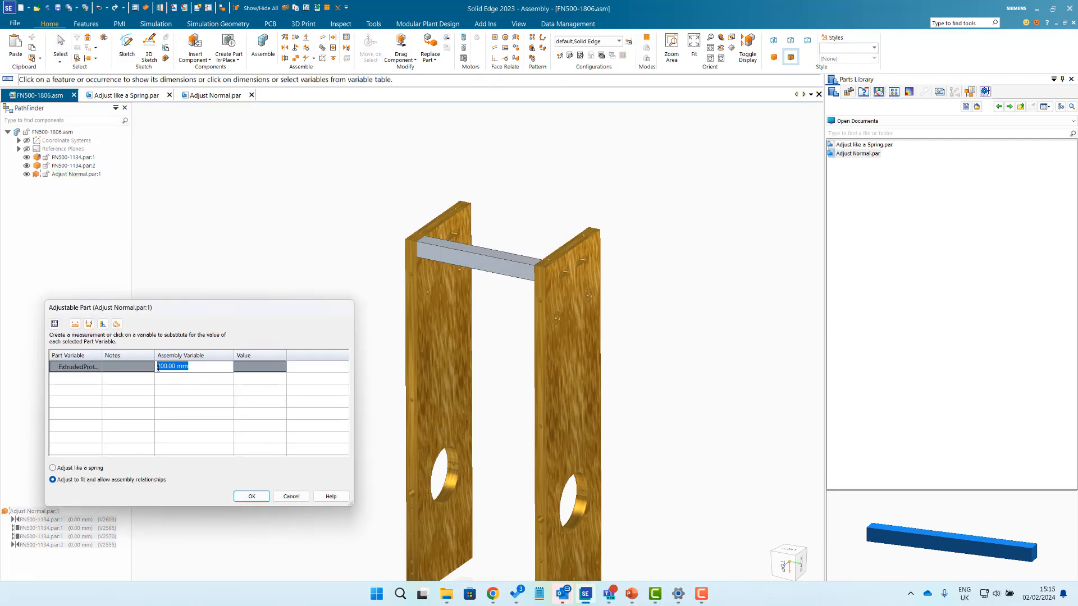
pyautogui.write('400')
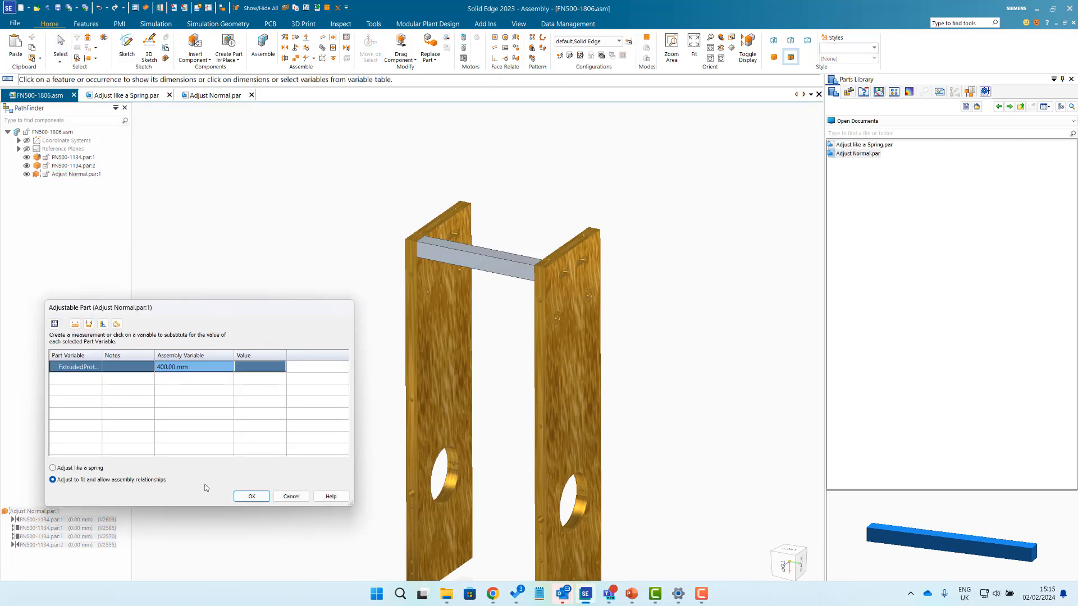
pyautogui.click(252, 496)
pyautogui.scroll(-2, 319, 270)
pyautogui.scroll(2, 410, 329)
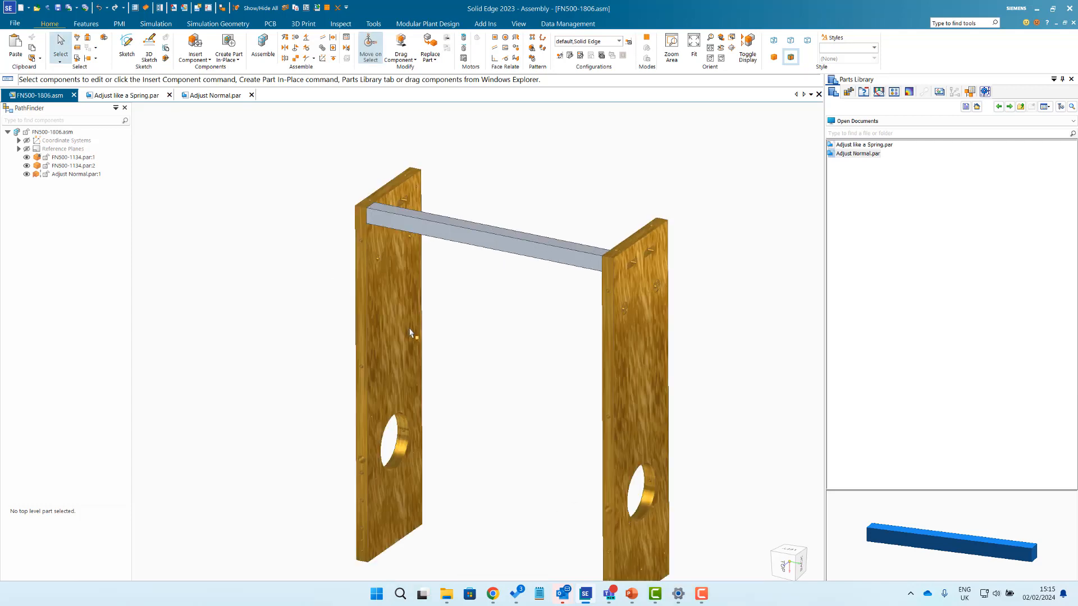
pyautogui.scroll(-1, 487, 321)
pyautogui.scroll(1, 476, 298)
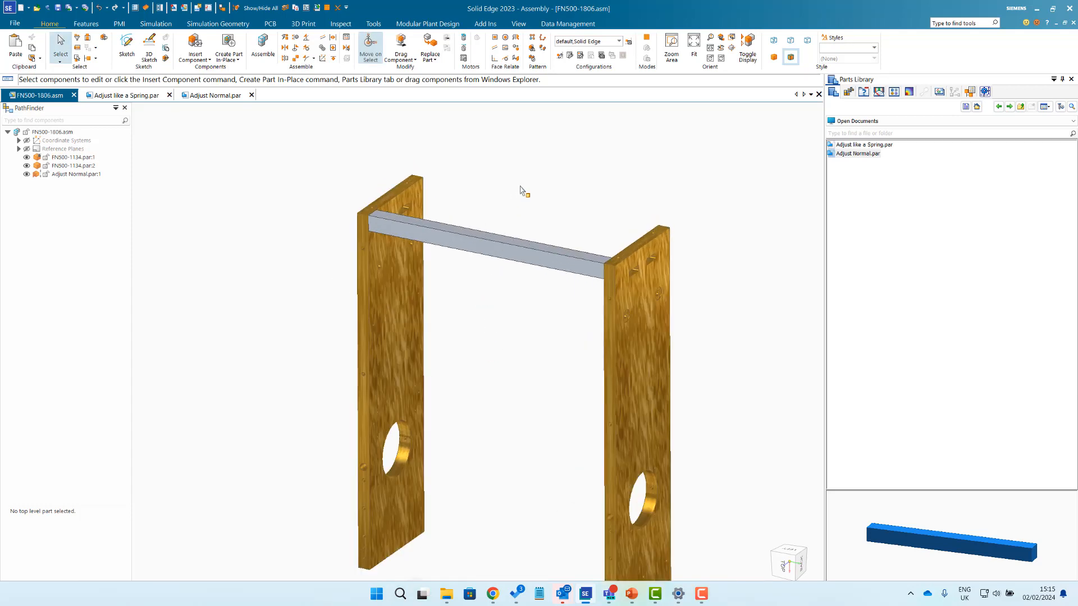
# Replace the Adjust Normal bar between the panels with Adjust like a Spring.par and set its length variable to 300 mm.
pyautogui.click(513, 253)
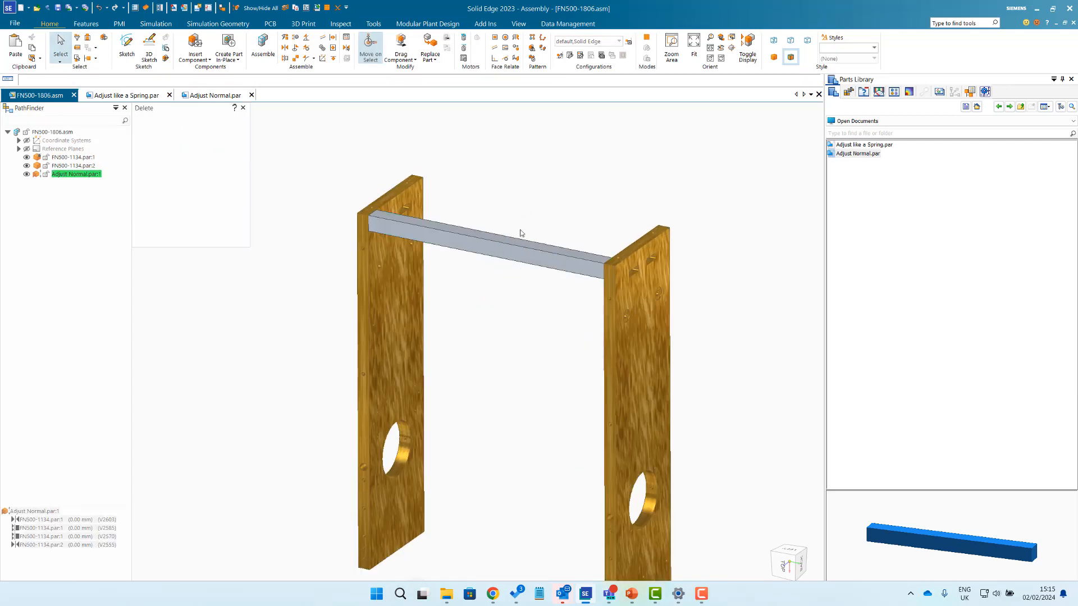
pyautogui.press('Delete')
pyautogui.click(873, 145)
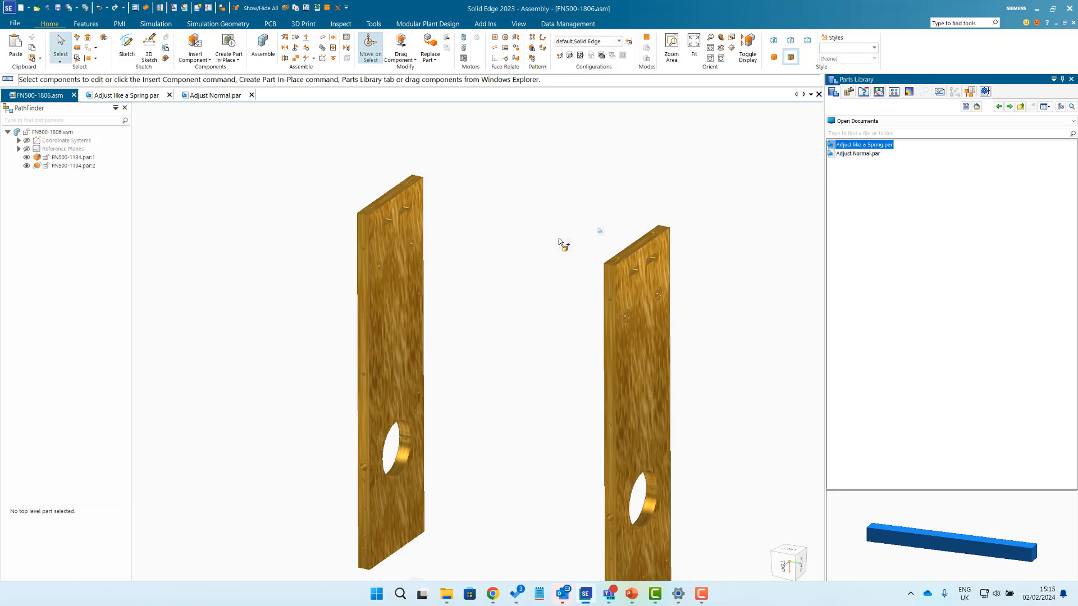
pyautogui.moveTo(560, 240); pyautogui.dragTo(500, 260)
pyautogui.scroll(2, 469, 183)
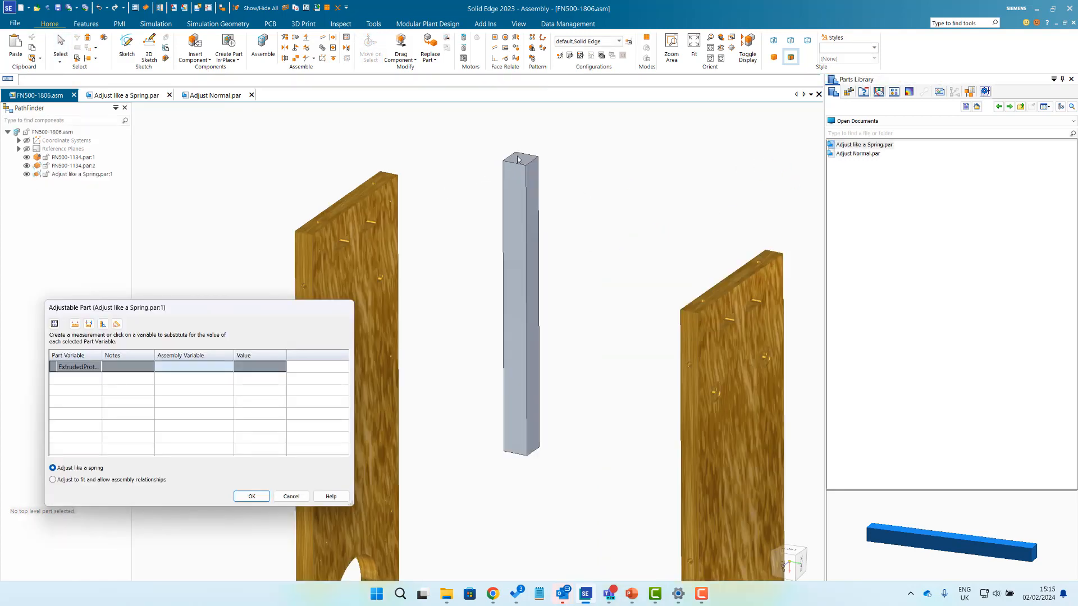
pyautogui.click(168, 366)
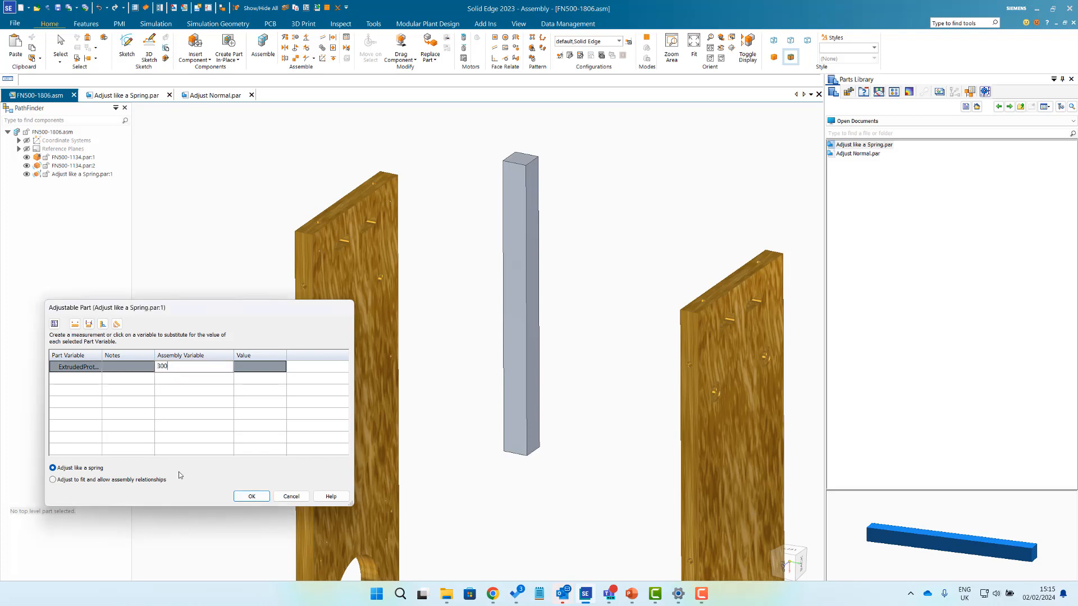
pyautogui.click(251, 503)
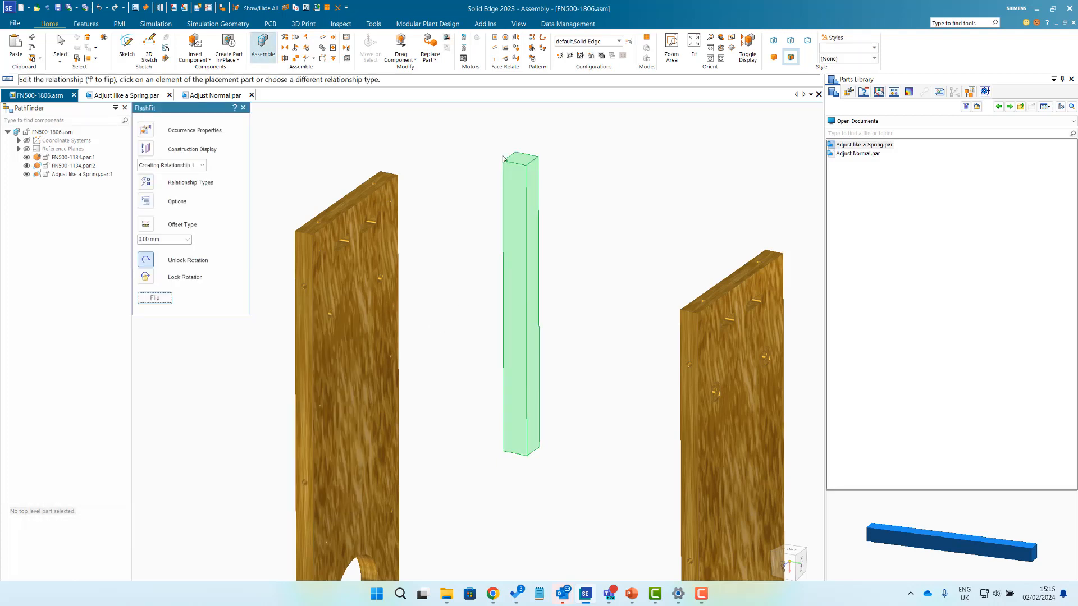
# Mate the spring-type bar's end to the inner face of FN500-1134.par:1 and align it flush with the panel's top and front edges.
pyautogui.click(520, 162)
pyautogui.click(369, 265)
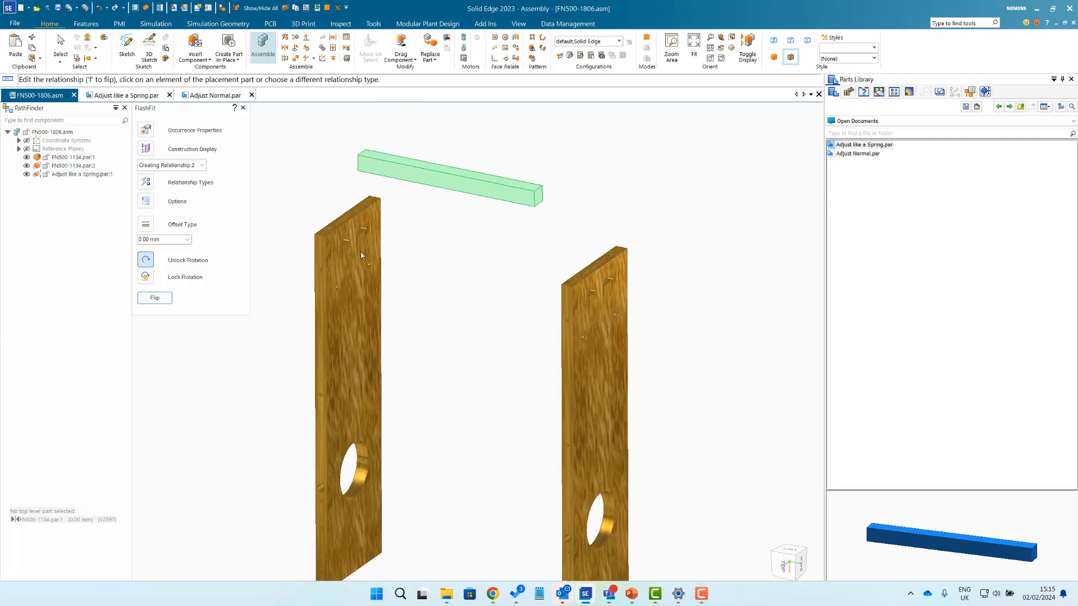
pyautogui.click(382, 159)
pyautogui.click(306, 306)
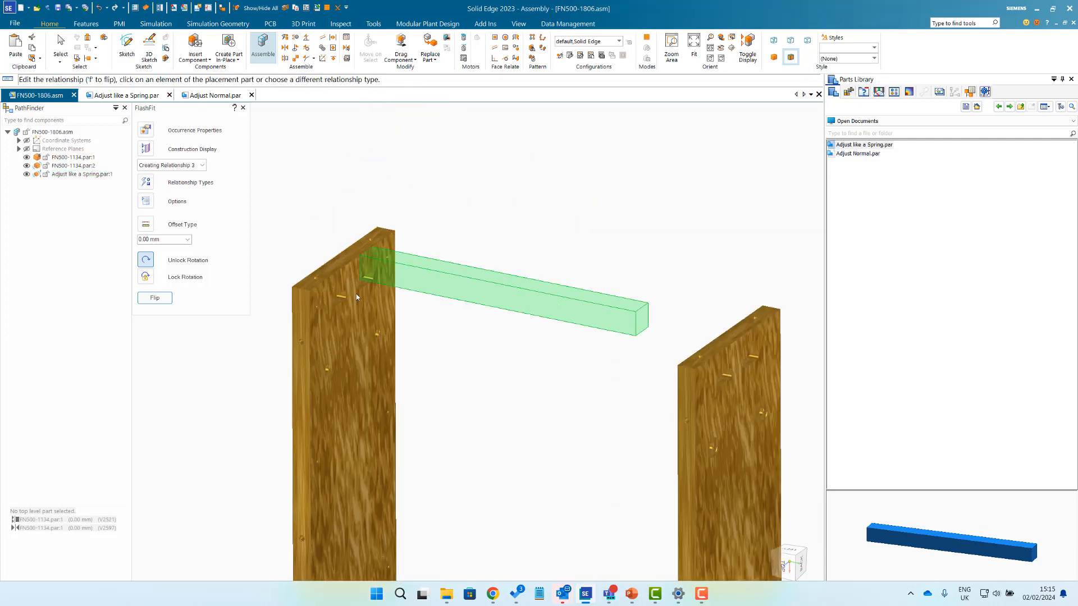
pyautogui.click(307, 313)
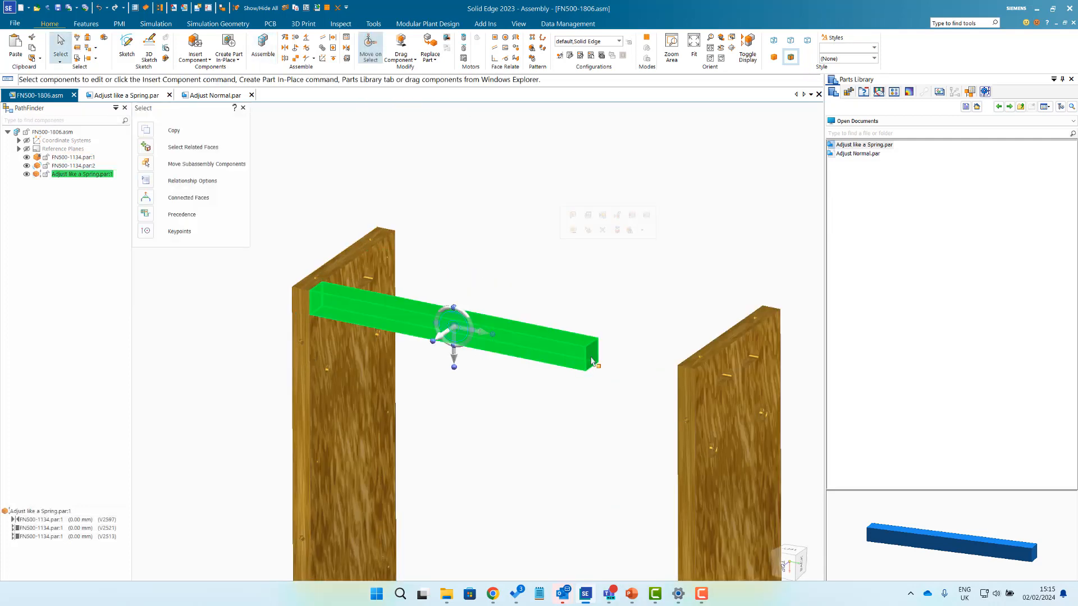
pyautogui.click(444, 225)
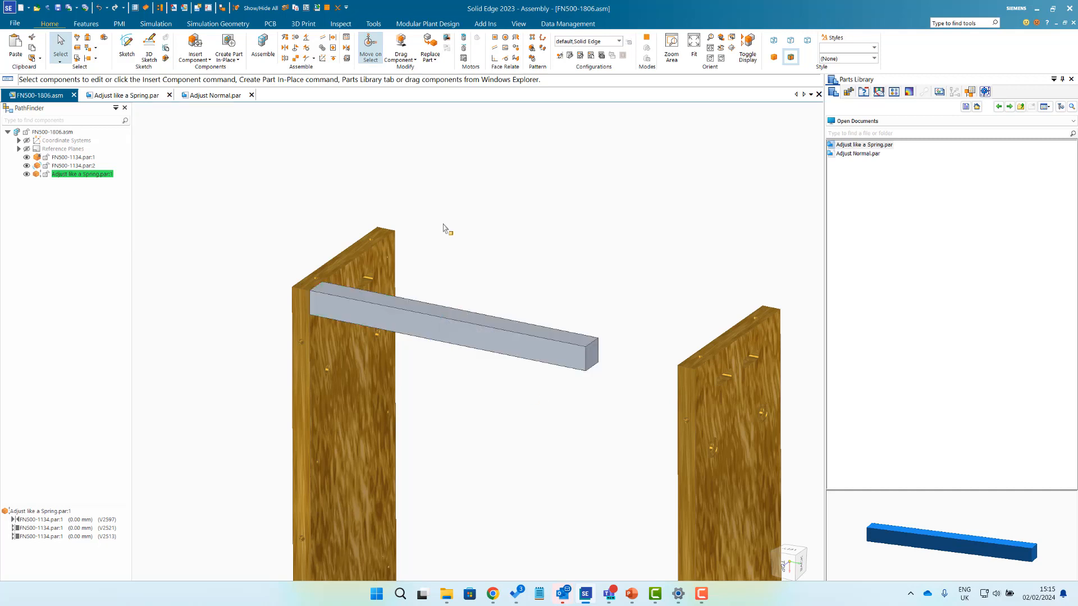
# Try to mate the spring-type bar's free end to the inner face of FN500-1134.par:2.
pyautogui.click(285, 48)
pyautogui.click(566, 333)
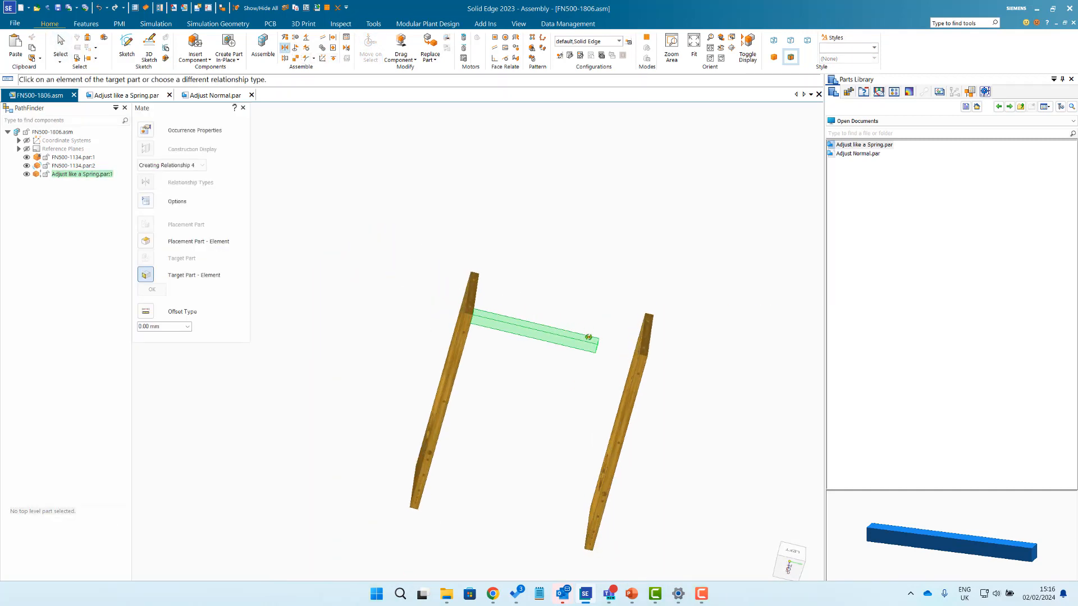
pyautogui.click(646, 372)
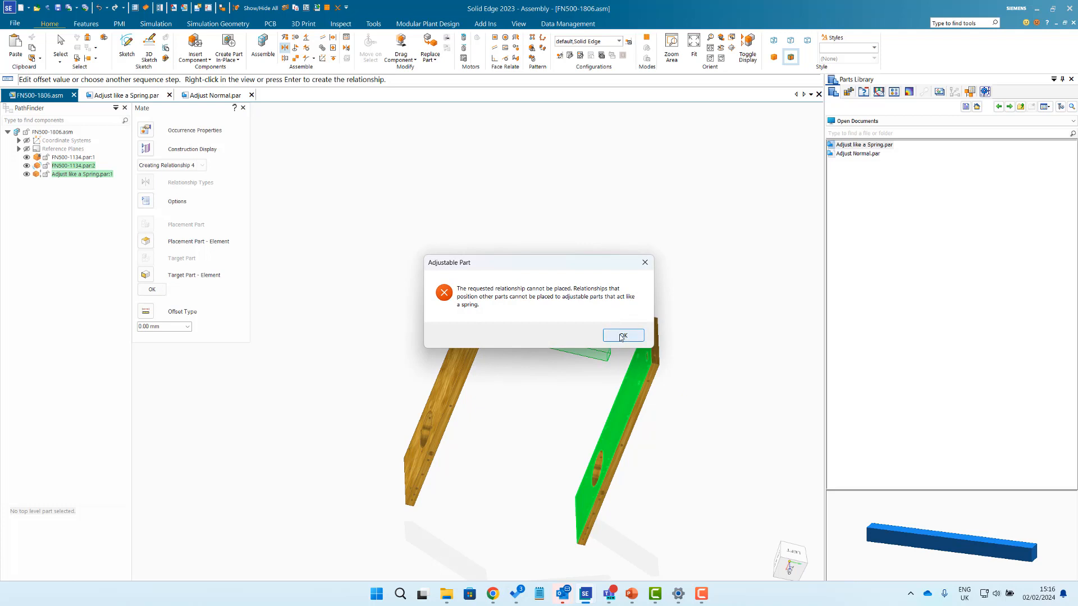
pyautogui.click(620, 336)
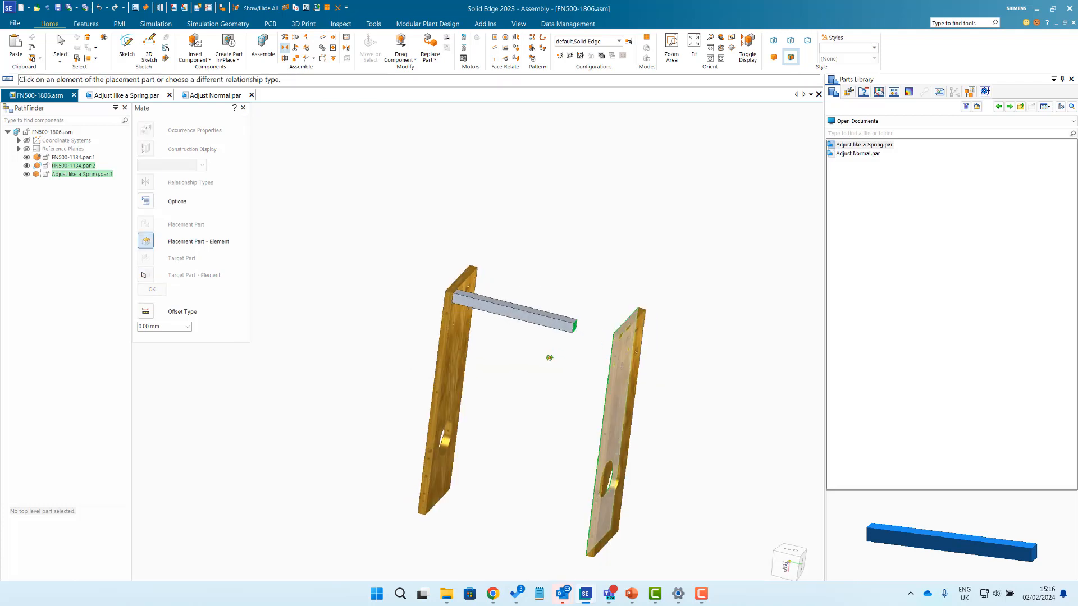
pyautogui.scroll(3, 525, 358)
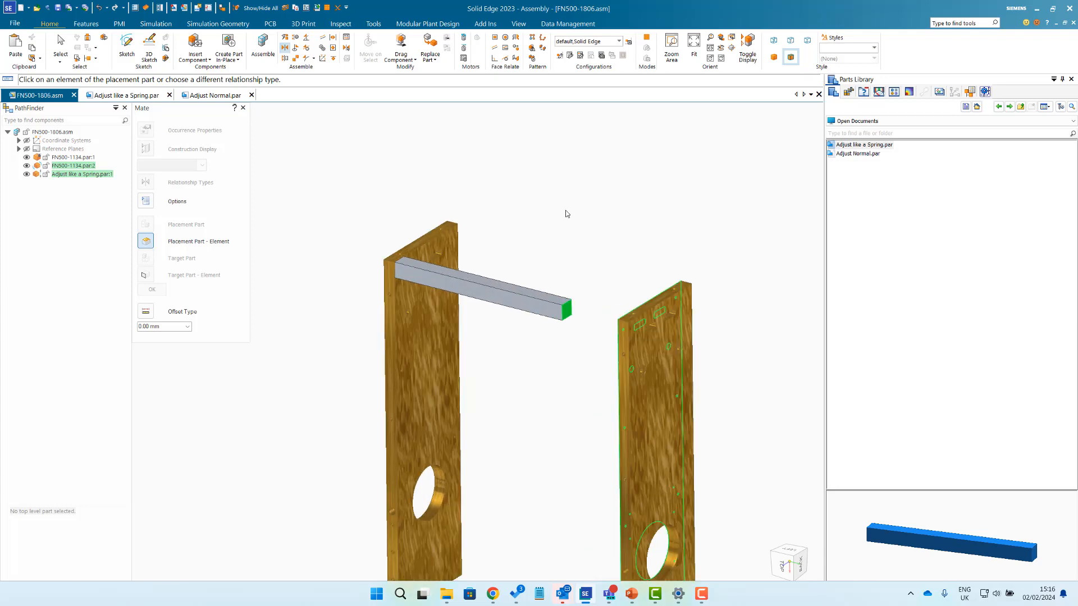
pyautogui.press('Escape')
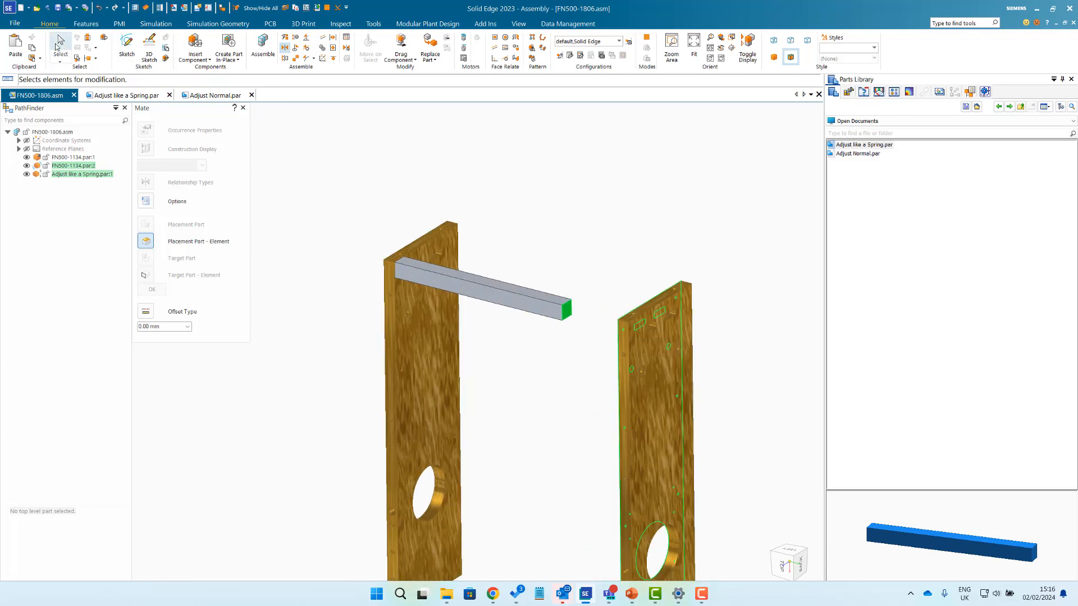
# Edit the adjustable part definition of Adjust like a Spring.par to use Adjust to fit and allow assembly relationships.
pyautogui.click(508, 315)
pyautogui.rightClick(526, 265)
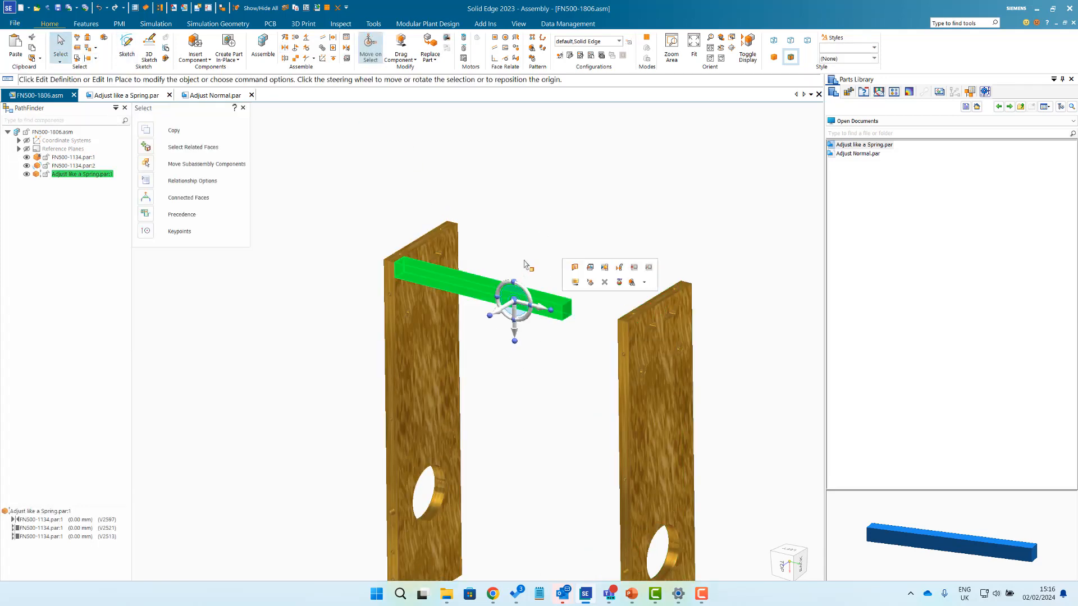
pyautogui.moveTo(598, 371)
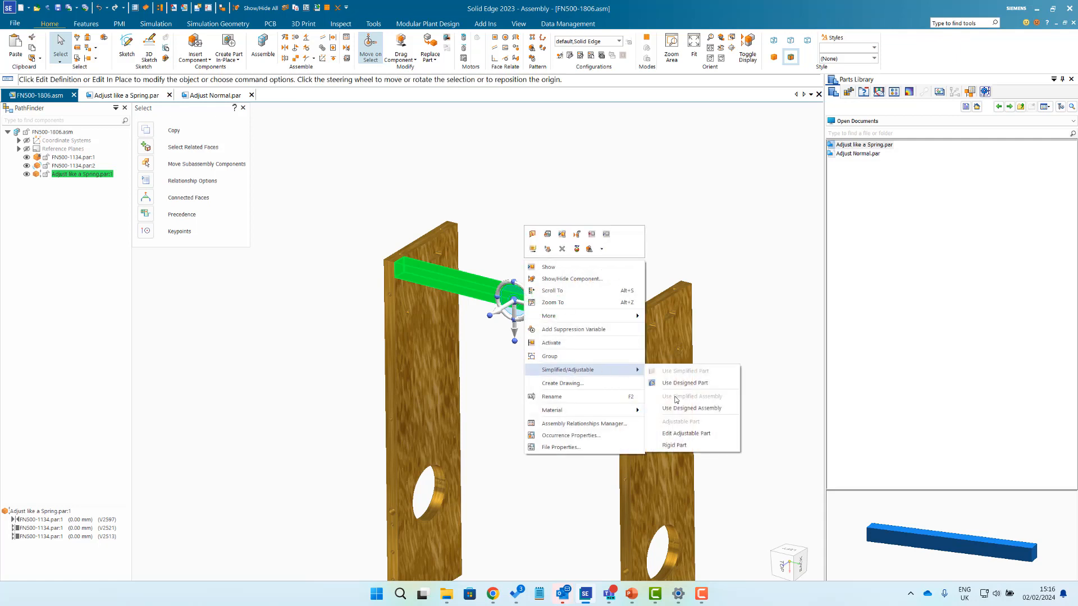
pyautogui.click(698, 433)
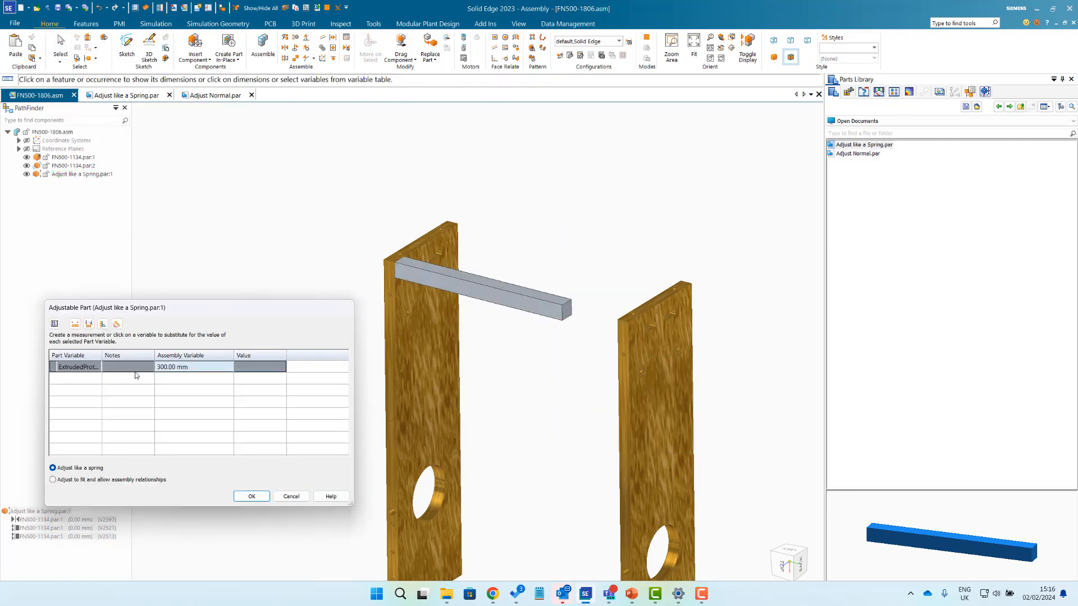
pyautogui.click(250, 496)
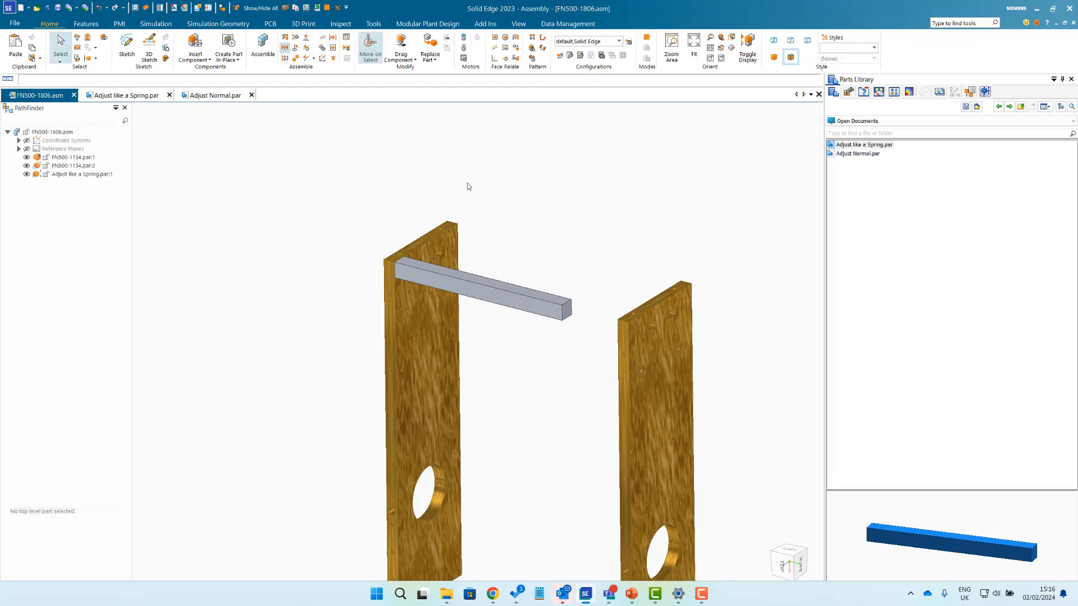
# Mate the upper bar's free end face to the inner face of FN500-1134.par:2.
pyautogui.click(568, 311)
pyautogui.moveTo(578, 331); pyautogui.dragTo(564, 400, button='middle')
pyautogui.click(693, 402)
pyautogui.rightClick(621, 408)
pyautogui.press('Escape')
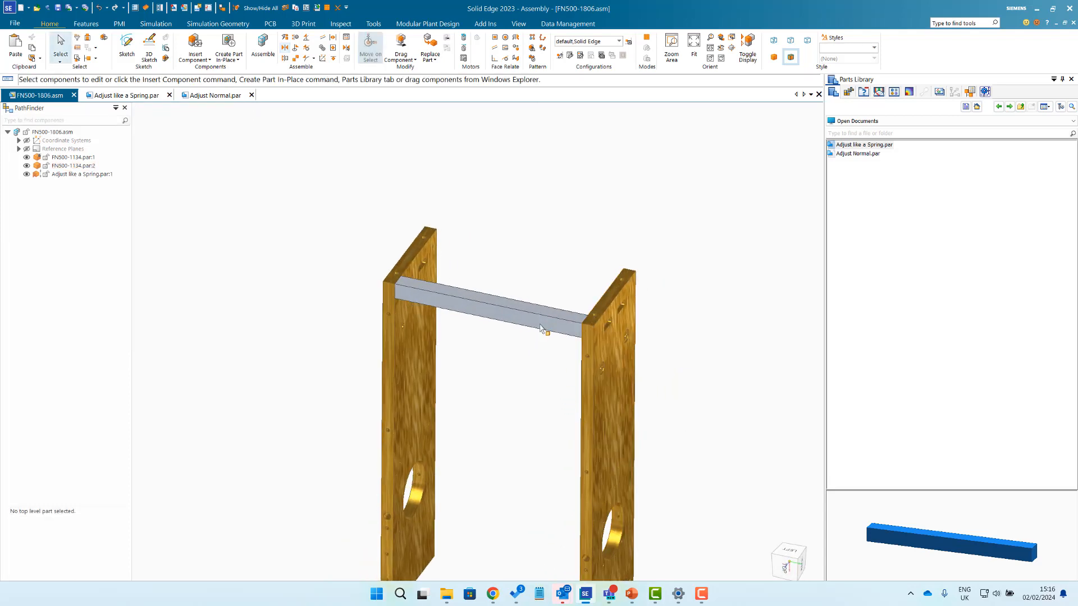
# Insert Adjust Normal.par into the assembly above the two panels as an adjustable part.
pyautogui.scroll(-3, 542, 329)
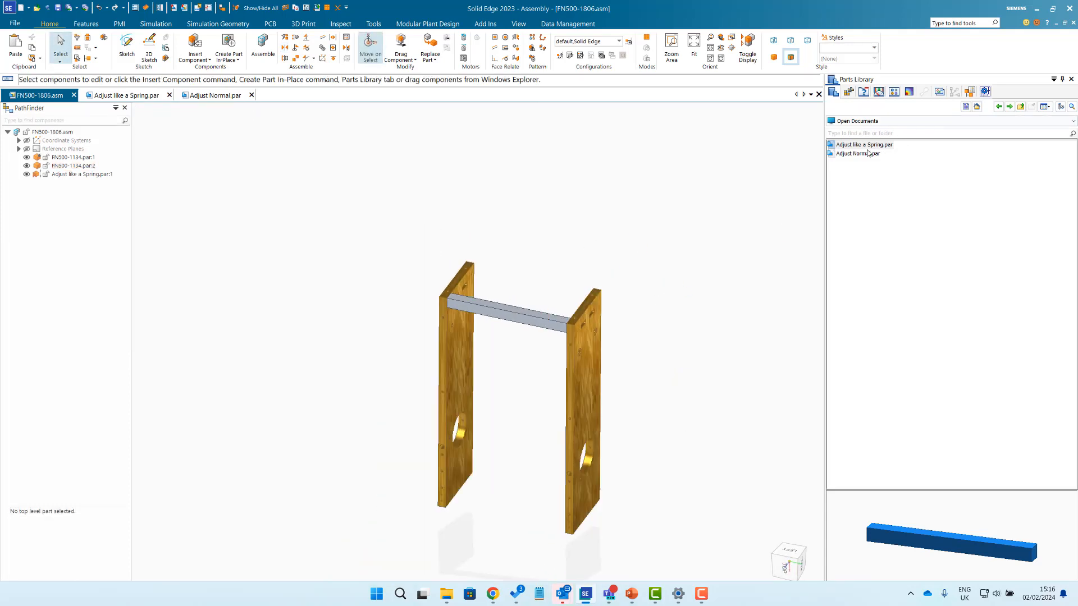
pyautogui.moveTo(867, 152); pyautogui.dragTo(780, 193)
pyautogui.moveTo(557, 254); pyautogui.dragTo(544, 249)
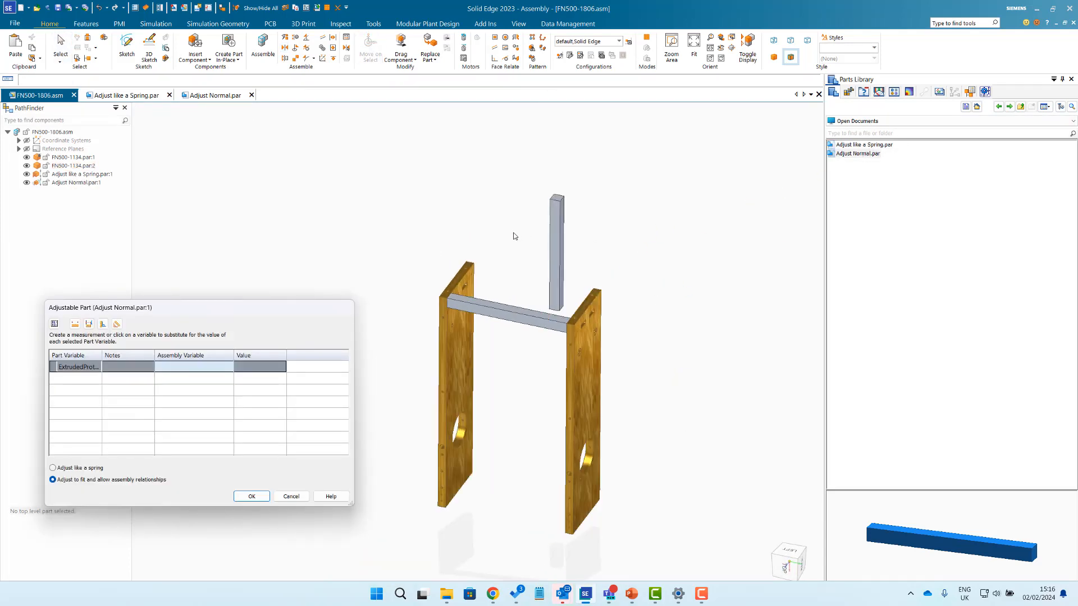
# Try to drive the Adjust Normal bar's length variable with a minimum distance measured between the panels.
pyautogui.click(88, 325)
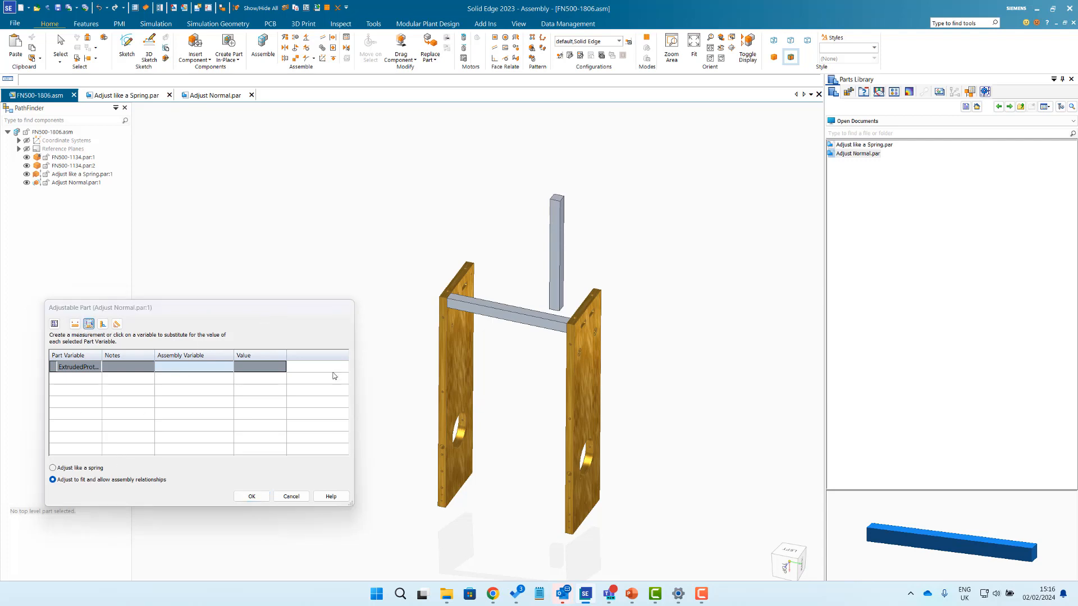
pyautogui.click(466, 361)
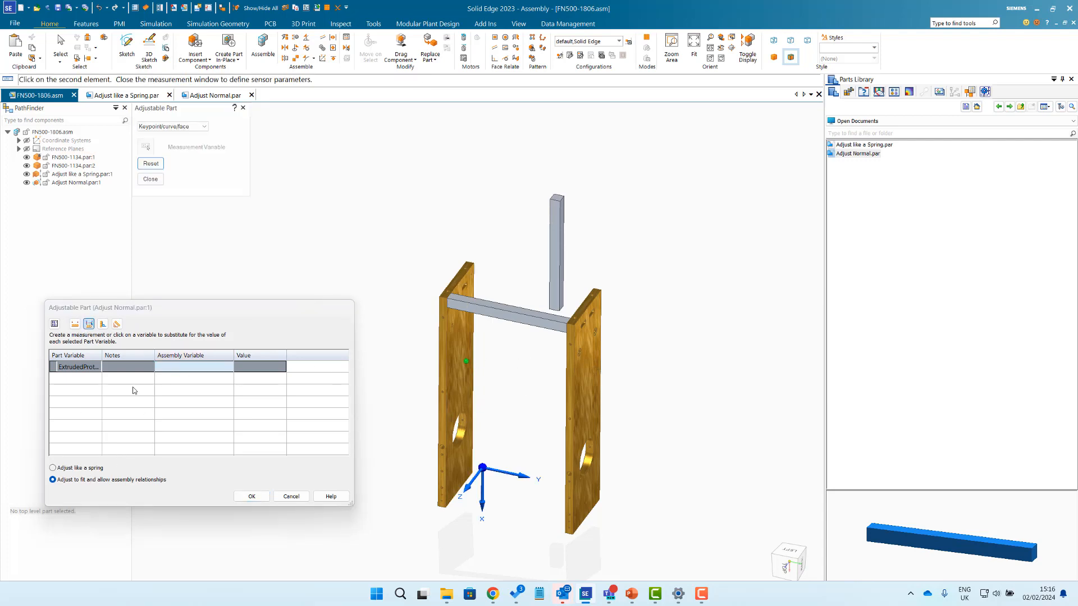
pyautogui.scroll(3, 484, 309)
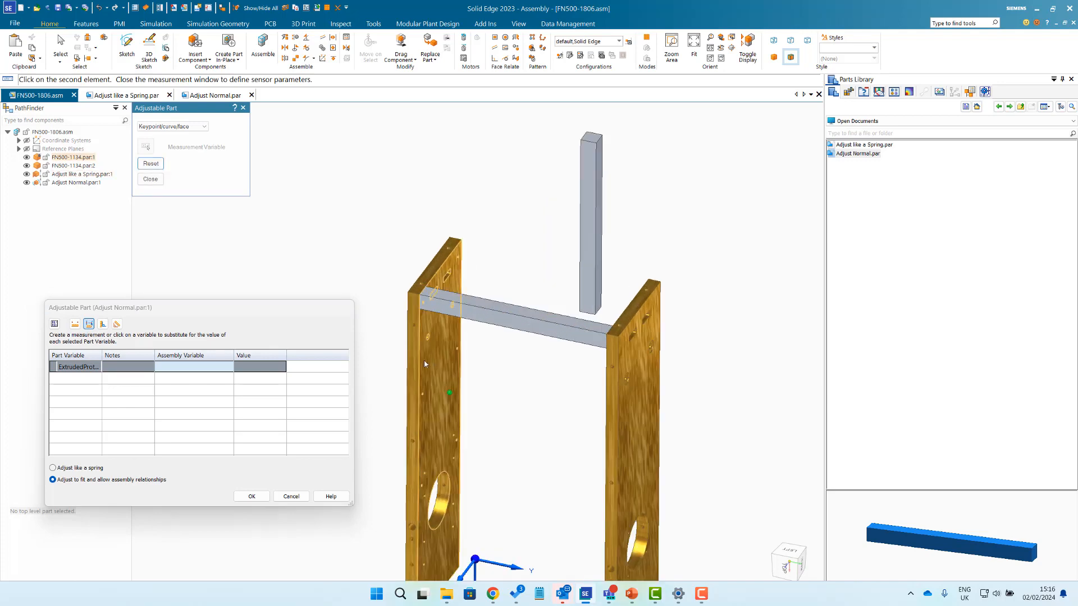
pyautogui.click(447, 362)
pyautogui.moveTo(520, 363); pyautogui.dragTo(384, 424, button='middle')
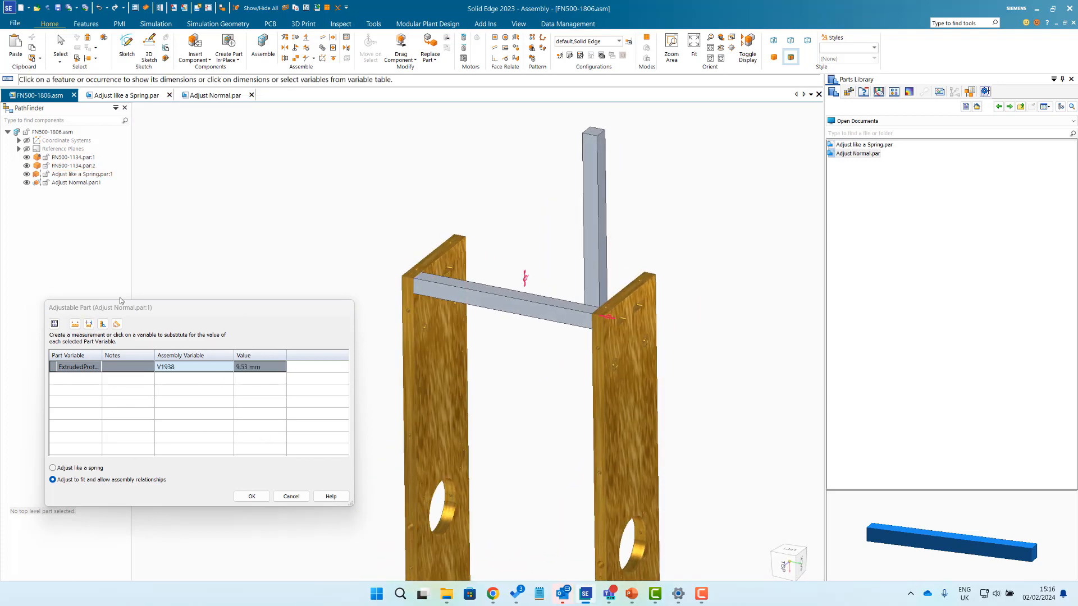
# Drive the Adjust Normal bar's length variable with the minimum distance between the two panels' inner faces and accept the definition.
pyautogui.click(89, 325)
pyautogui.click(438, 358)
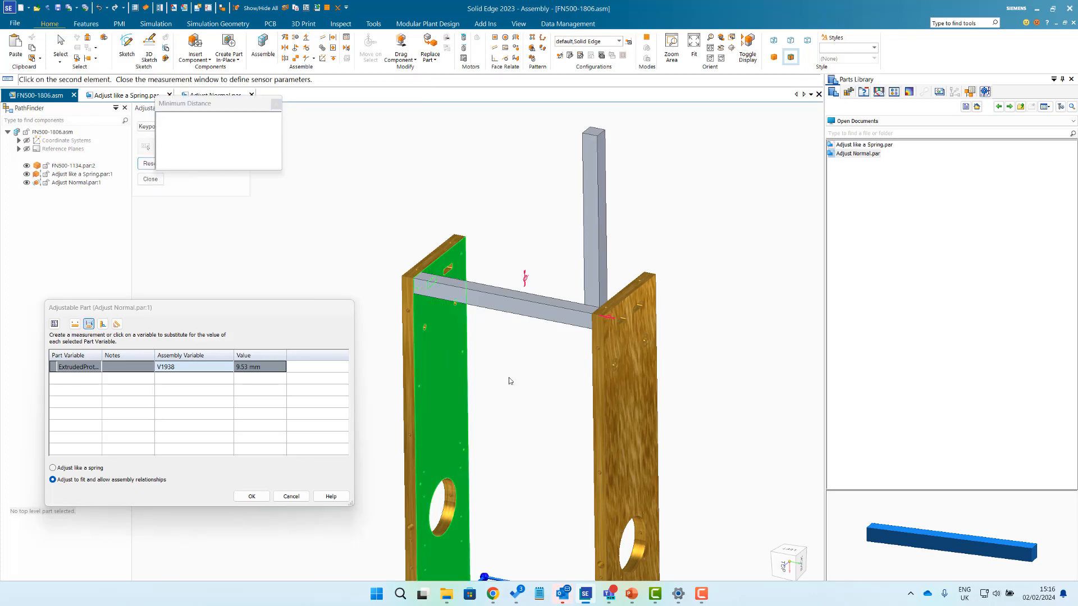
pyautogui.moveTo(508, 378); pyautogui.dragTo(251, 531, button='middle')
pyautogui.click(599, 414)
pyautogui.click(251, 496)
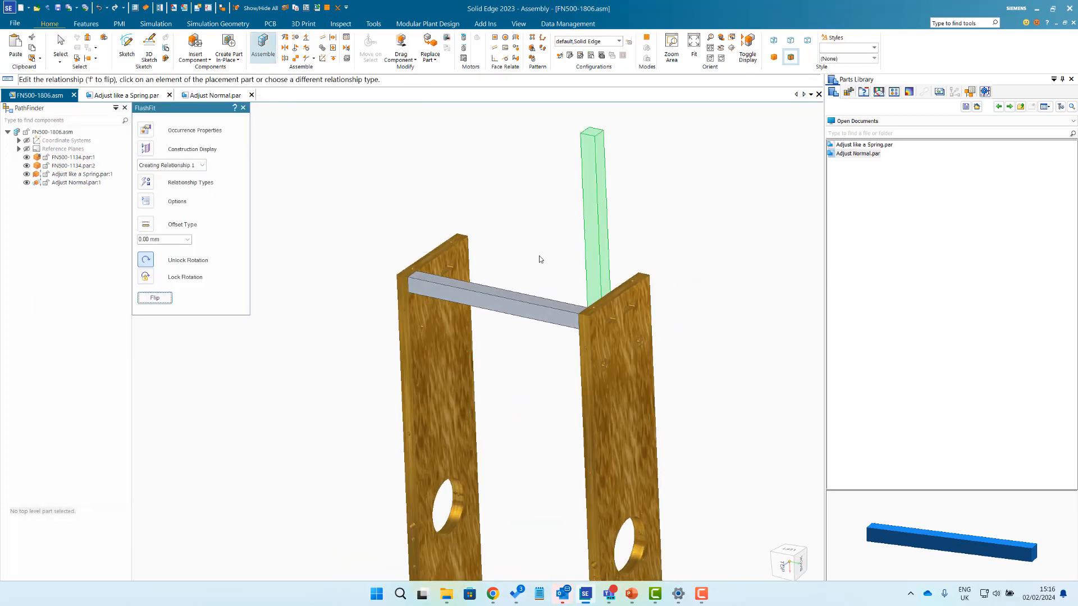
# Mate the Adjust Normal bar's end to the inner face of FN500-1134.par:1 and align its side face with that panel's front edge.
pyautogui.click(597, 136)
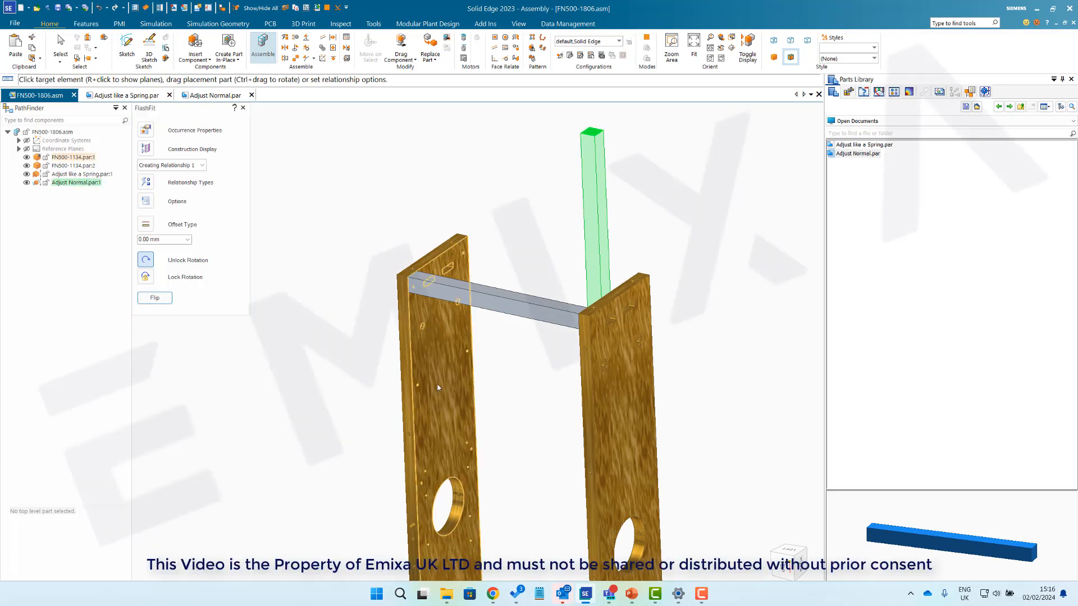
pyautogui.click(431, 340)
pyautogui.click(561, 122)
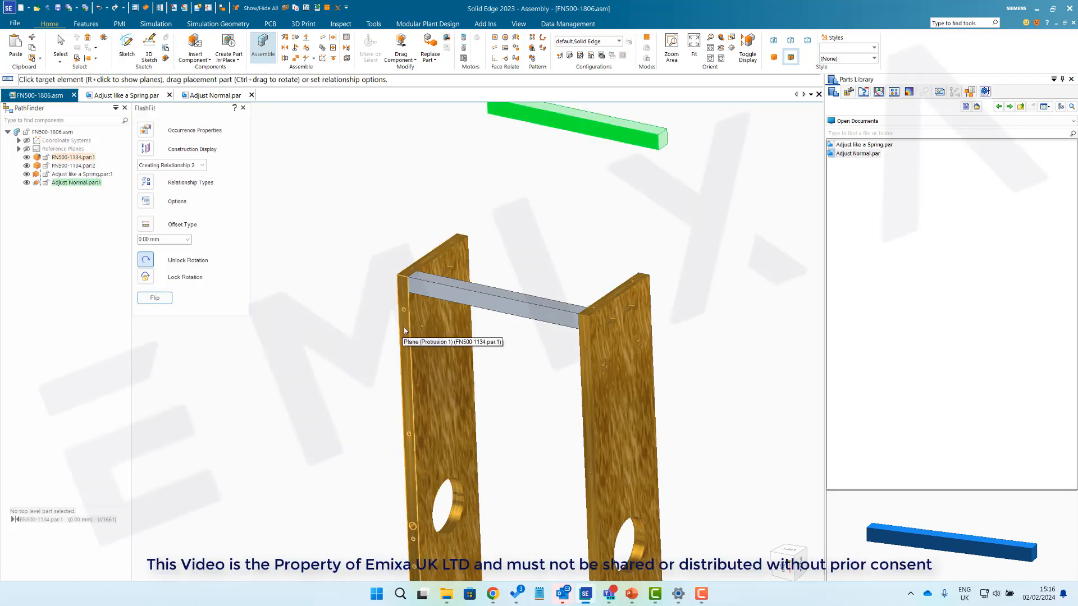
pyautogui.click(403, 328)
# Align the Adjust Normal bar's underside flush with the bottom face of FN500-1134.par:2.
pyautogui.scroll(-3, 443, 300)
pyautogui.moveTo(486, 253); pyautogui.dragTo(488, 242, button='middle')
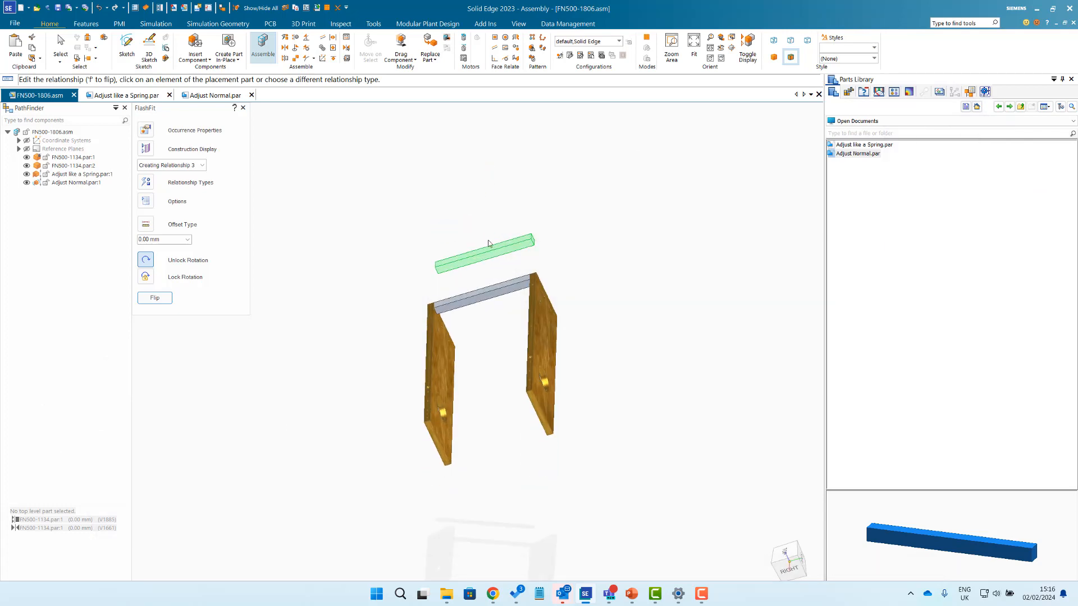
pyautogui.click(496, 253)
pyautogui.scroll(2, 523, 427)
pyautogui.click(538, 393)
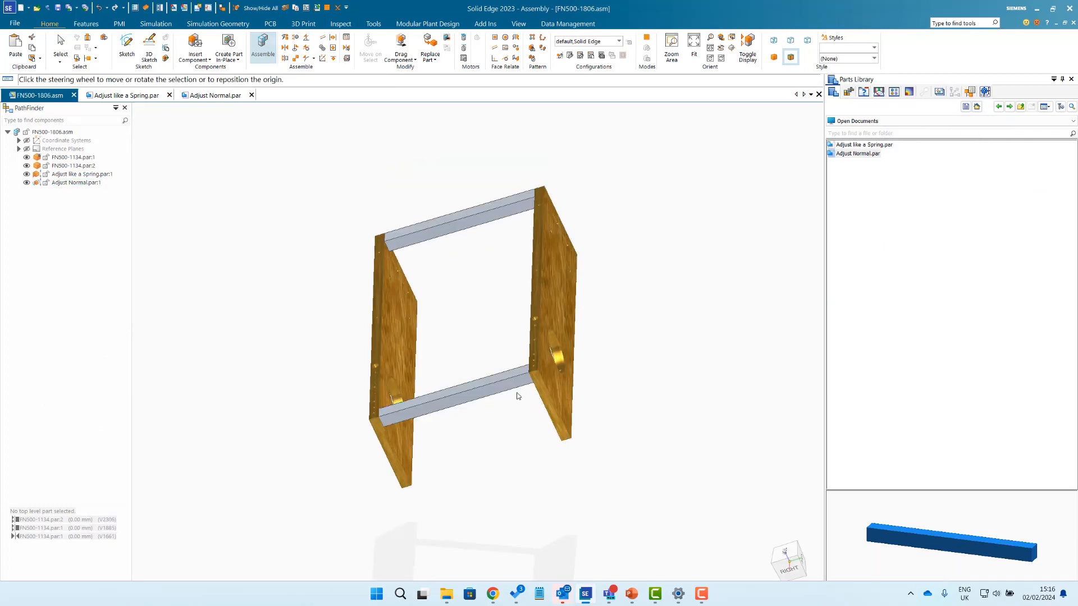
pyautogui.moveTo(517, 395); pyautogui.dragTo(470, 487, button='middle')
pyautogui.click(479, 414)
pyautogui.moveTo(478, 414); pyautogui.dragTo(488, 427, button='middle')
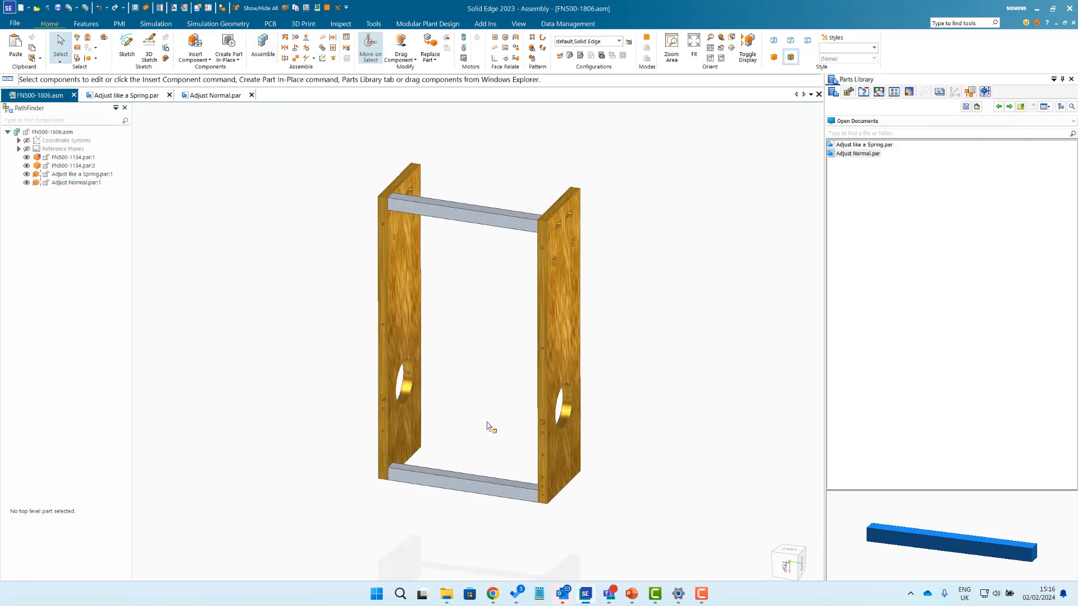
# Edit the adjustable part definition of the upper Adjust like a Spring bar and set its length variable to 200 mm.
pyautogui.click(484, 214)
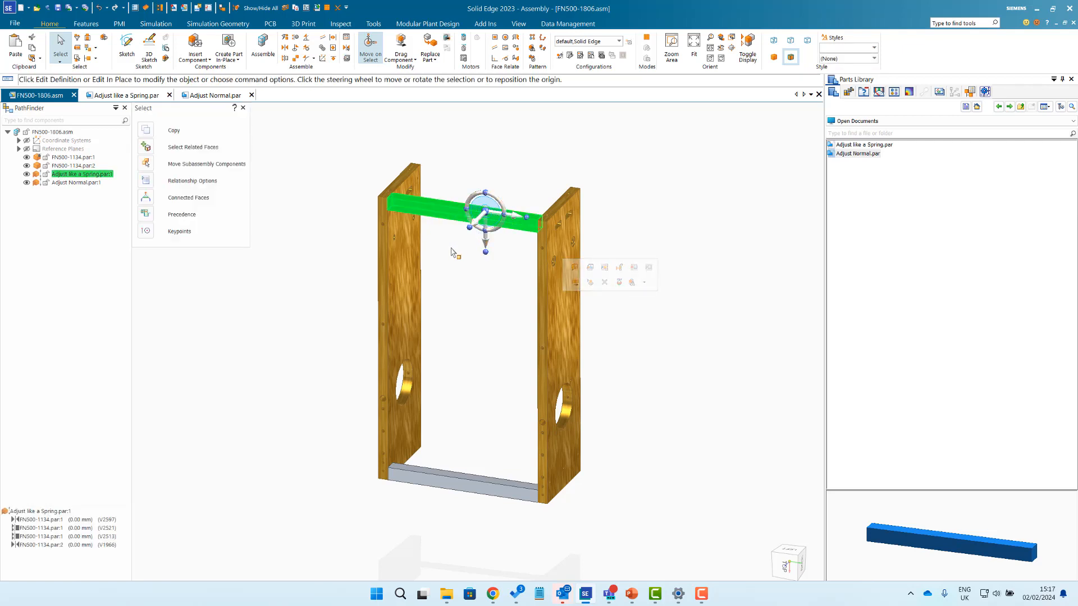
pyautogui.rightClick(484, 215)
pyautogui.moveTo(526, 359)
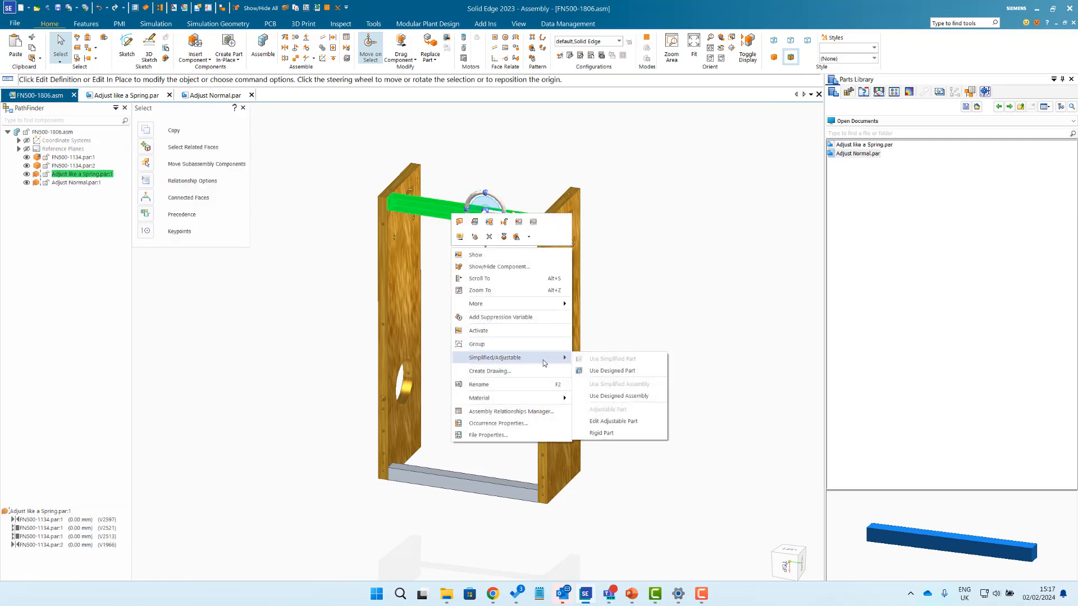
pyautogui.click(619, 421)
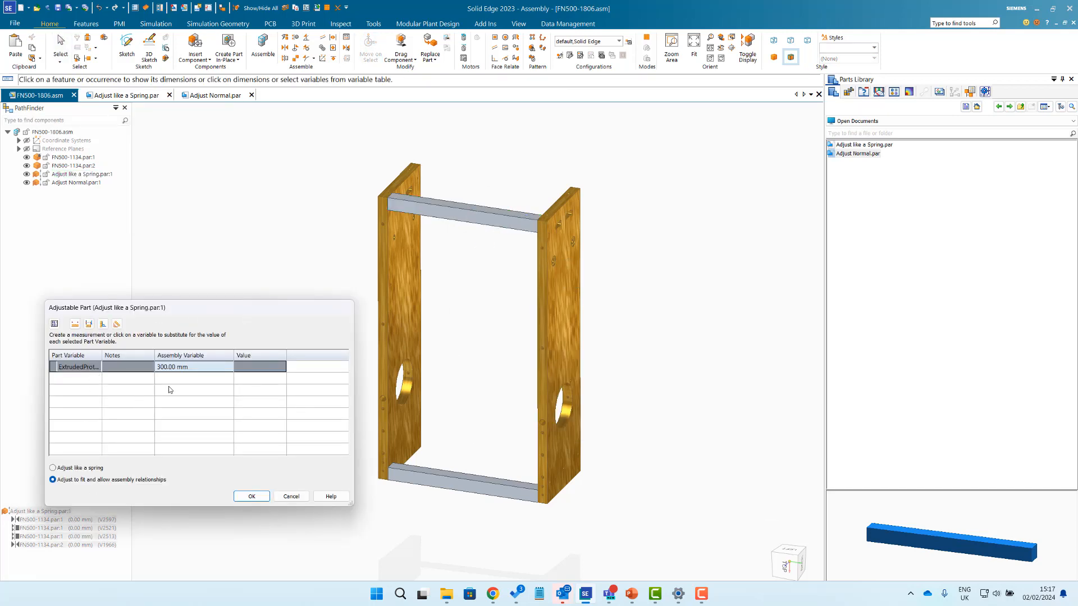
pyautogui.click(193, 368)
pyautogui.moveTo(180, 368); pyautogui.dragTo(138, 365)
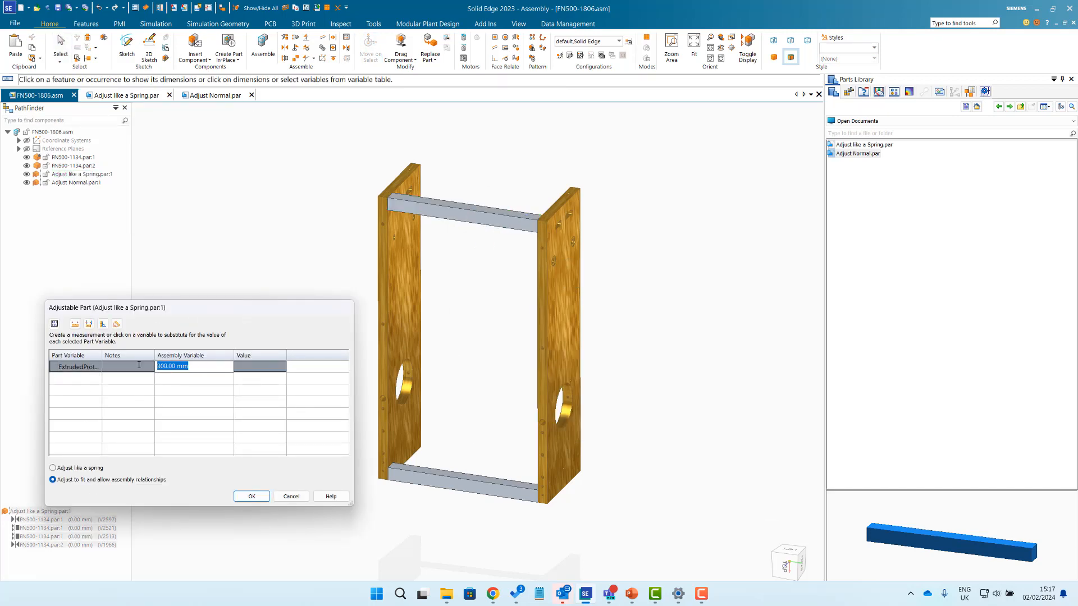
pyautogui.write('200')
pyautogui.press('Return')
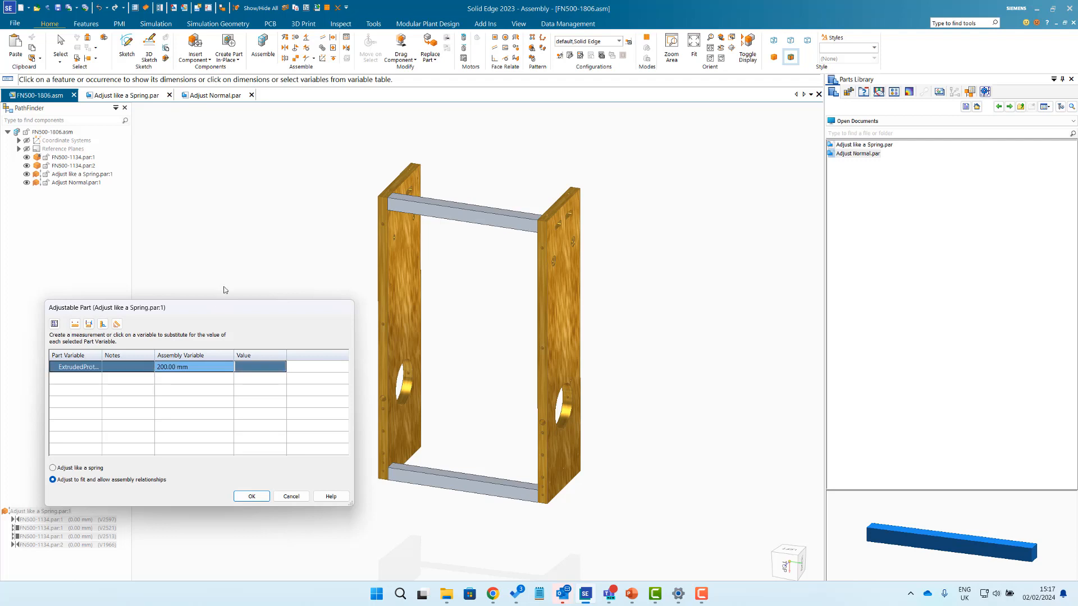
pyautogui.click(254, 499)
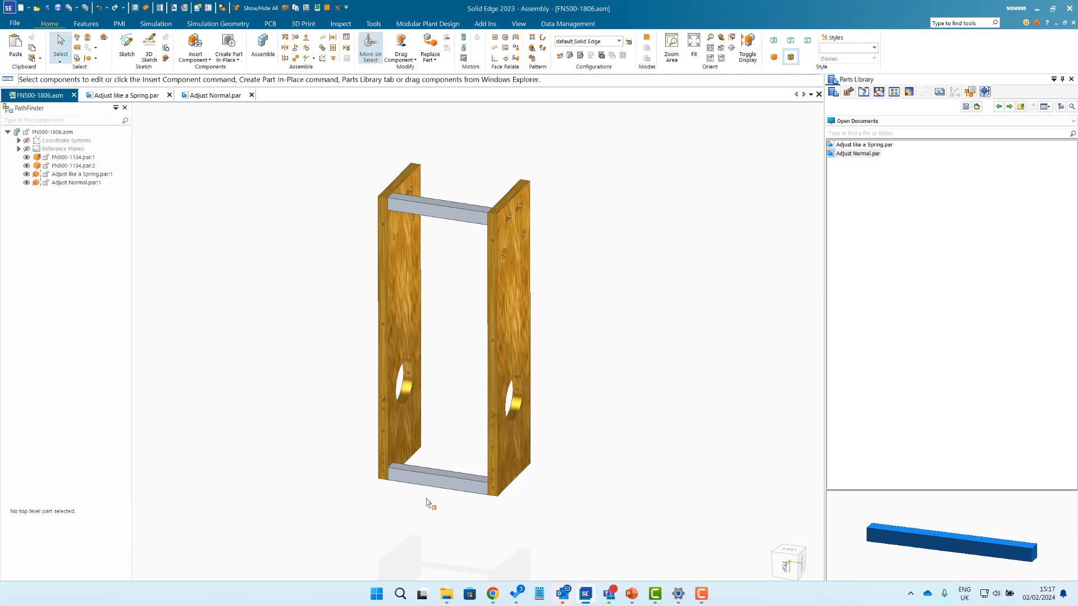
# Examine how the panel spacing and both bars respond to the upper bar's new length.
pyautogui.scroll(2, 429, 504)
pyautogui.scroll(-3, 539, 510)
pyautogui.scroll(2, 488, 354)
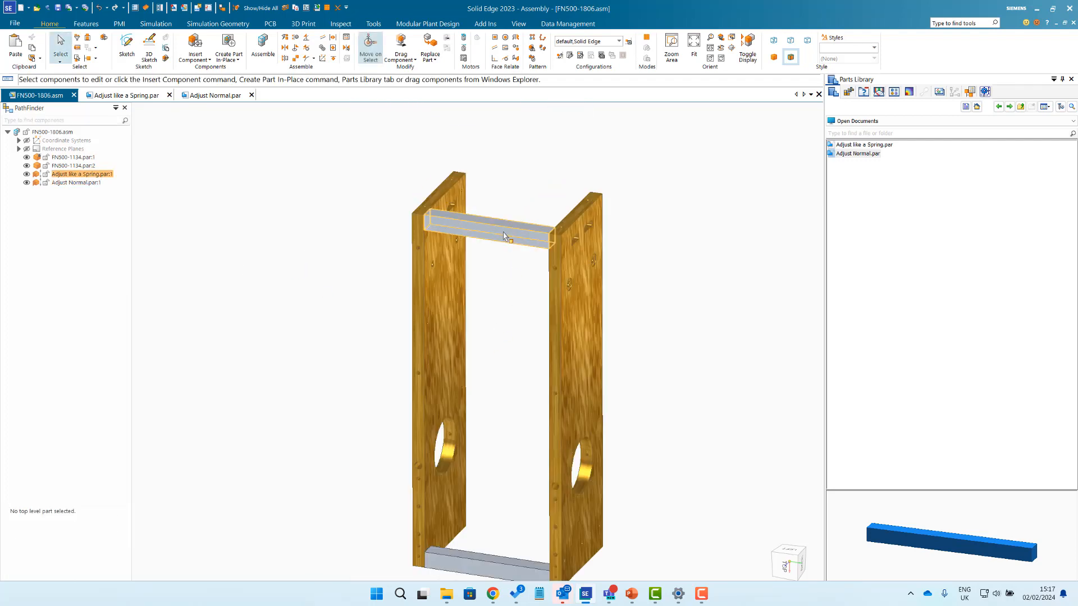
pyautogui.scroll(-2, 504, 236)
pyautogui.scroll(2, 508, 247)
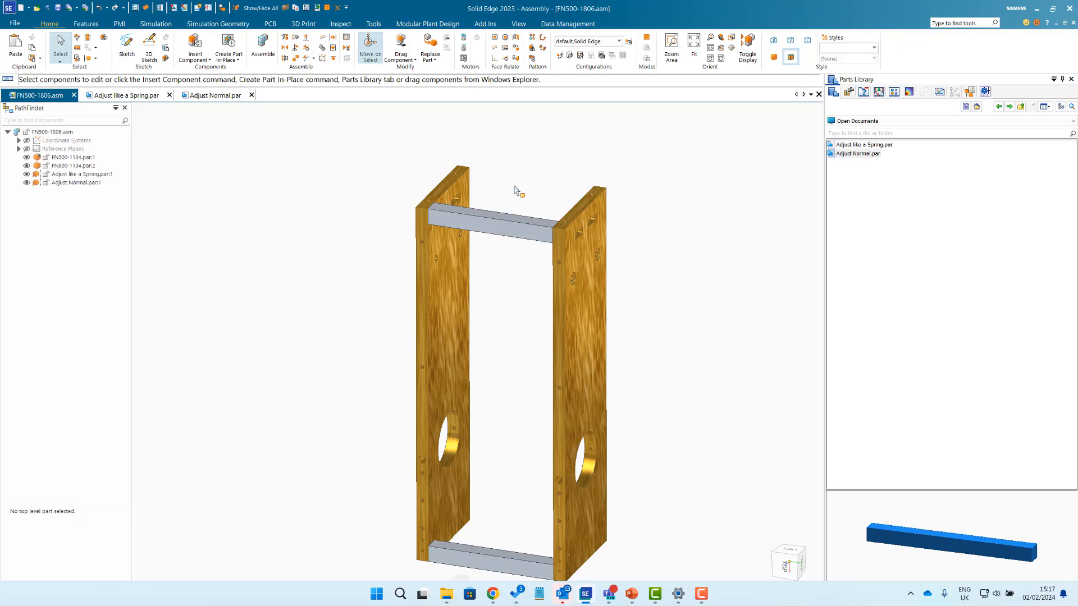
pyautogui.click(509, 226)
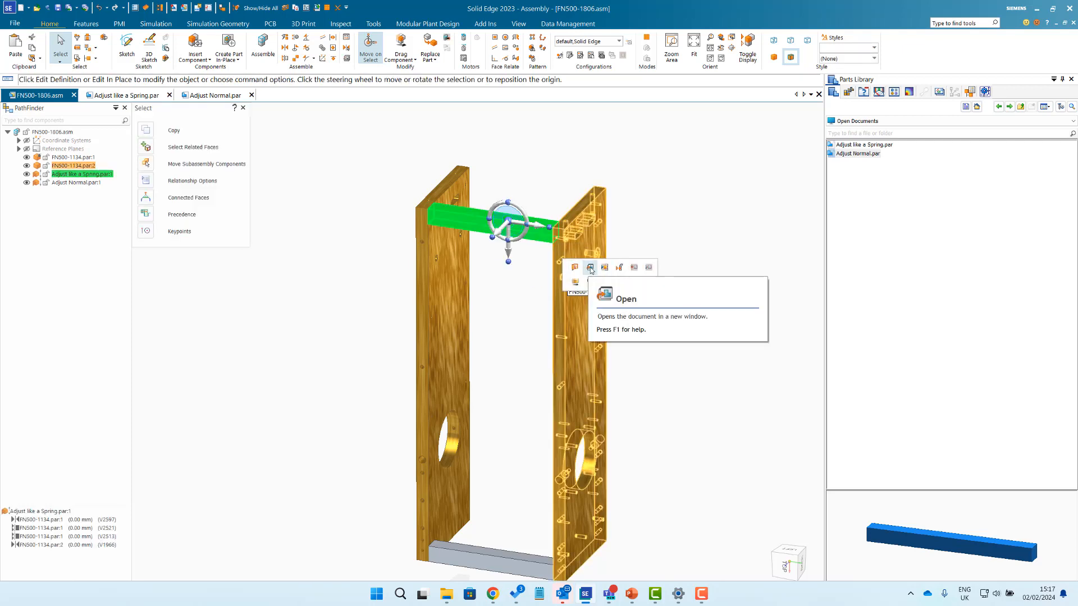
pyautogui.rightClick(493, 312)
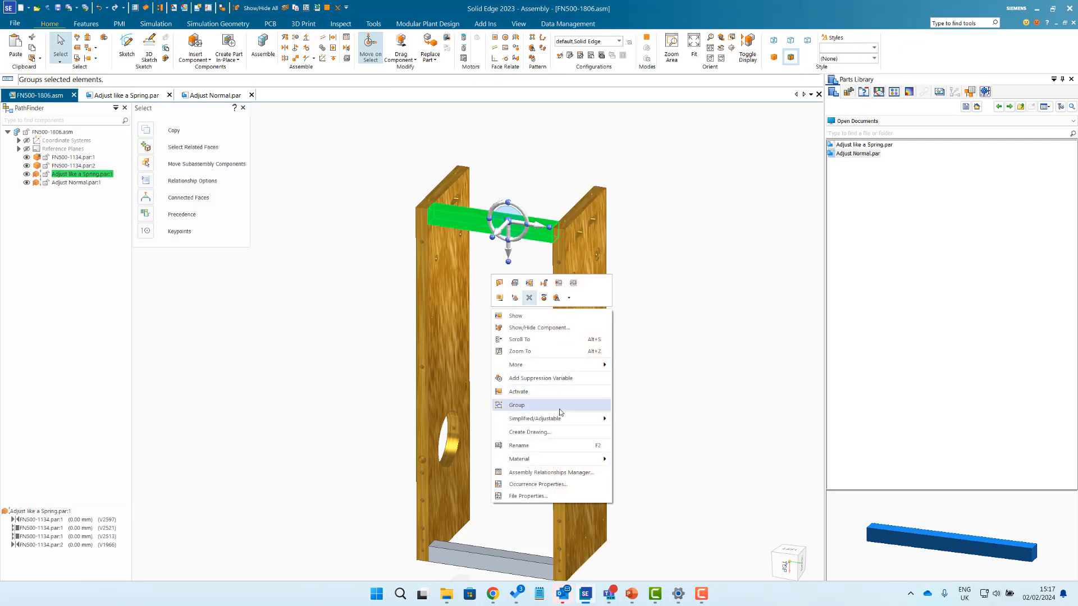
pyautogui.click(488, 341)
pyautogui.scroll(-3, 498, 318)
pyautogui.click(494, 390)
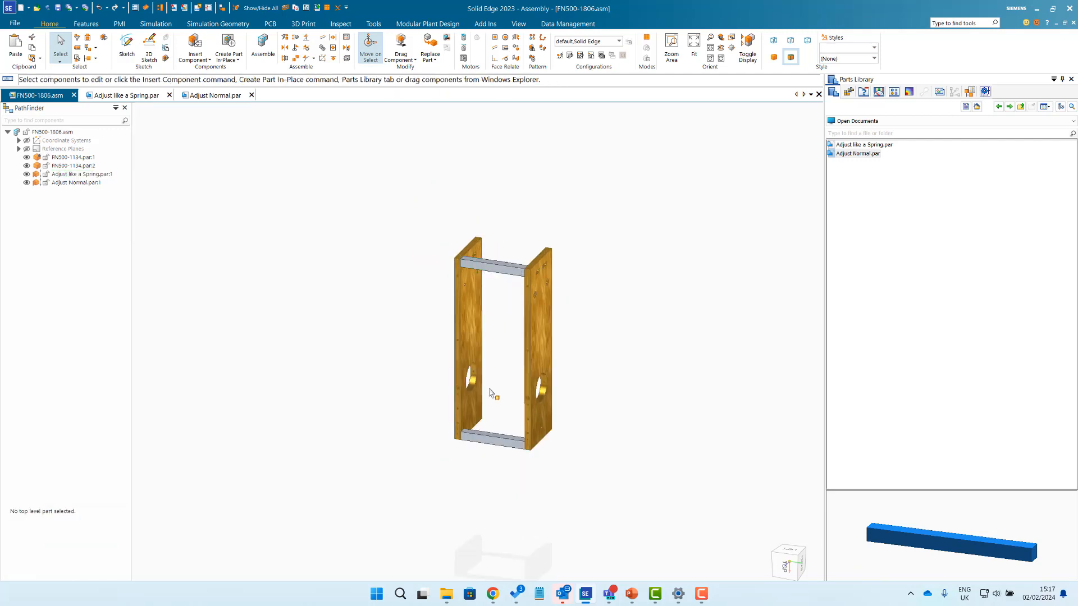
# Edit the adjustable part definition of the upper Adjust like a Spring bar, set its length variable to 150 mm, and turn off the repeated relationship-suppression message.
pyautogui.scroll(2, 492, 413)
pyautogui.click(492, 455)
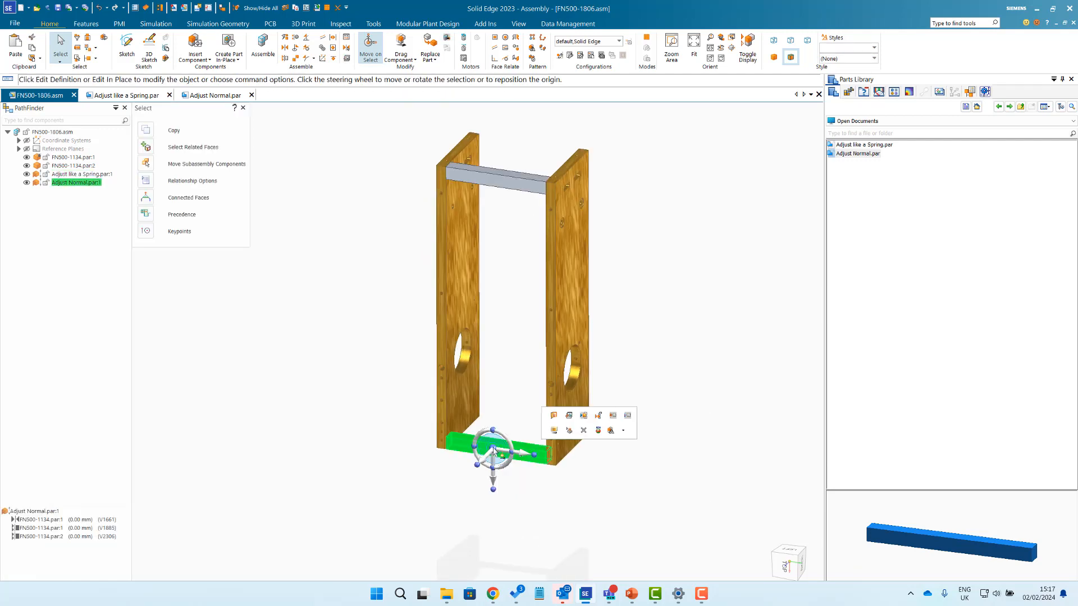
pyautogui.click(503, 182)
pyautogui.scroll(-1, 494, 190)
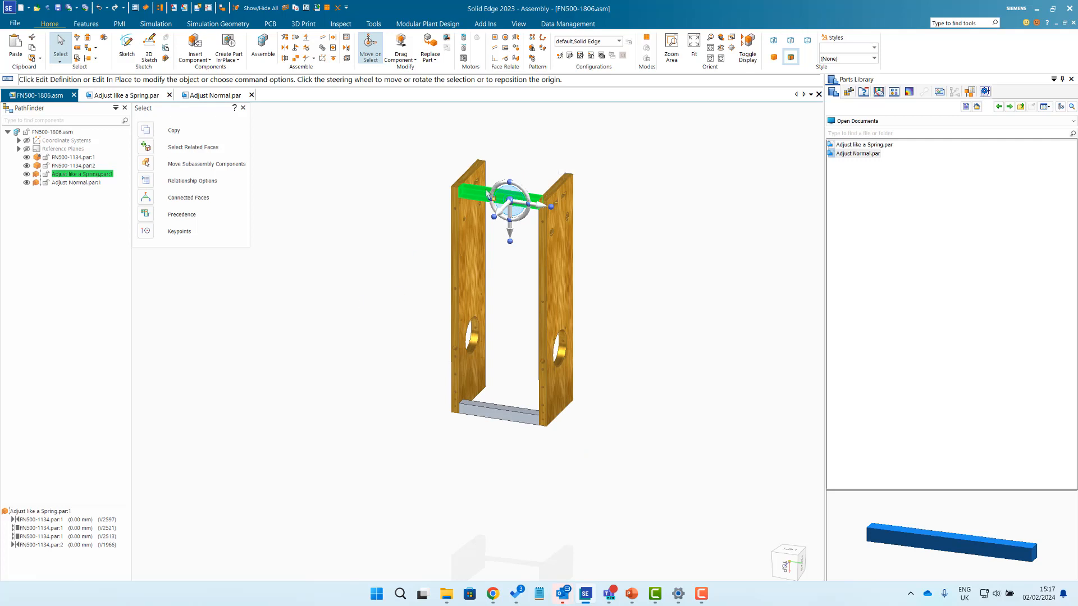
pyautogui.rightClick(504, 167)
pyautogui.moveTo(596, 276)
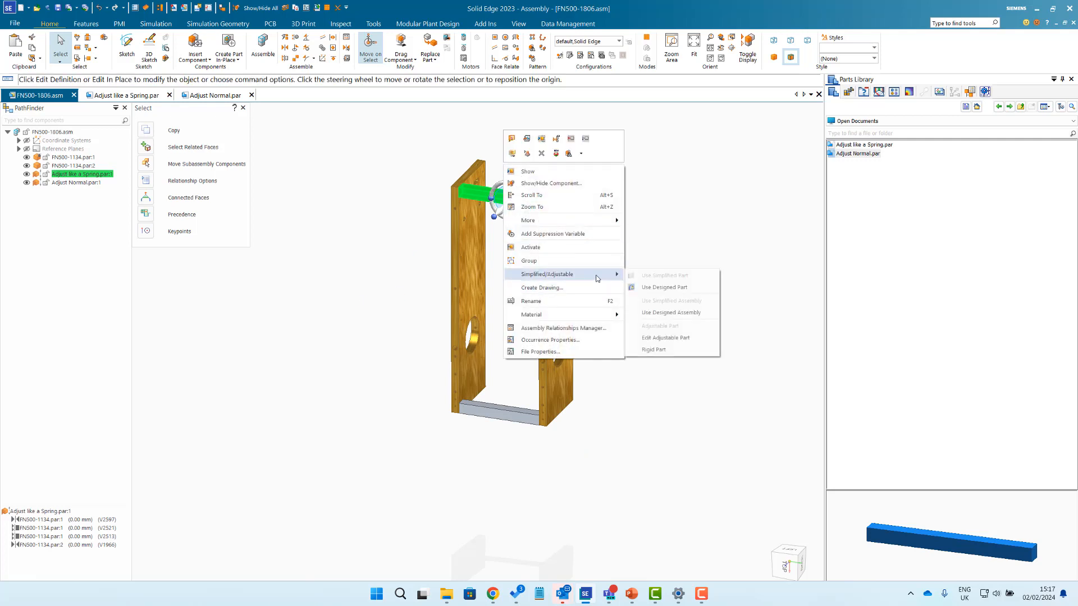
pyautogui.click(664, 338)
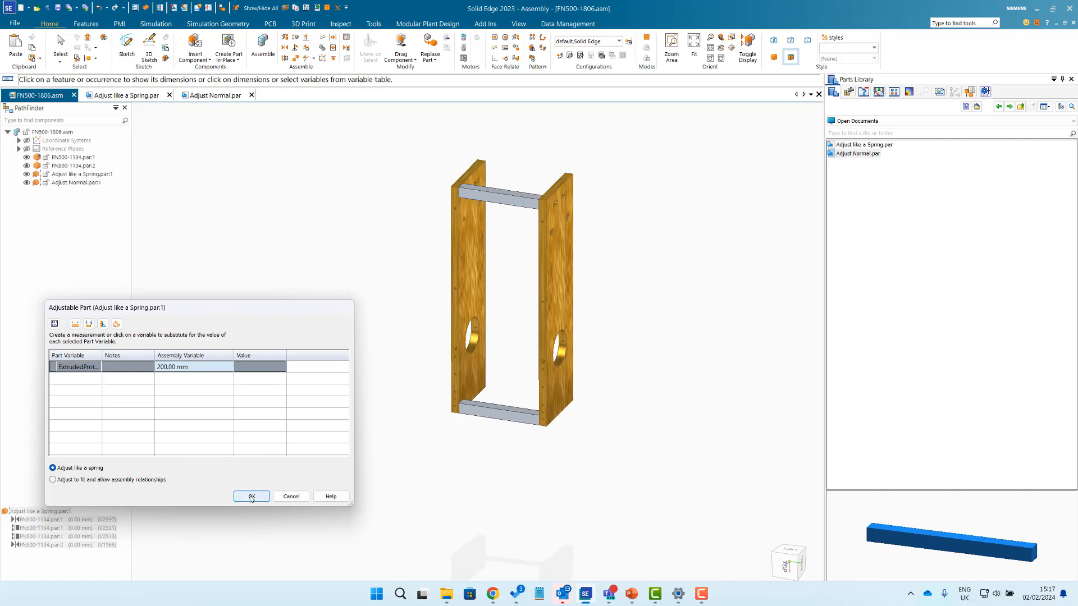
pyautogui.click(171, 367)
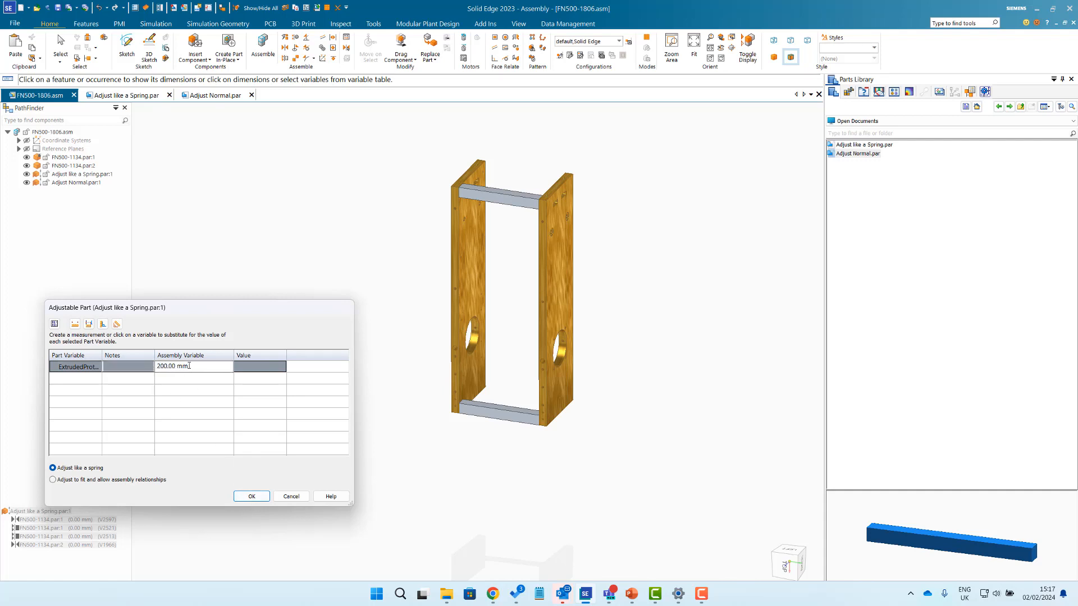
pyautogui.moveTo(189, 366); pyautogui.dragTo(151, 365)
pyautogui.write('150')
pyautogui.click(245, 497)
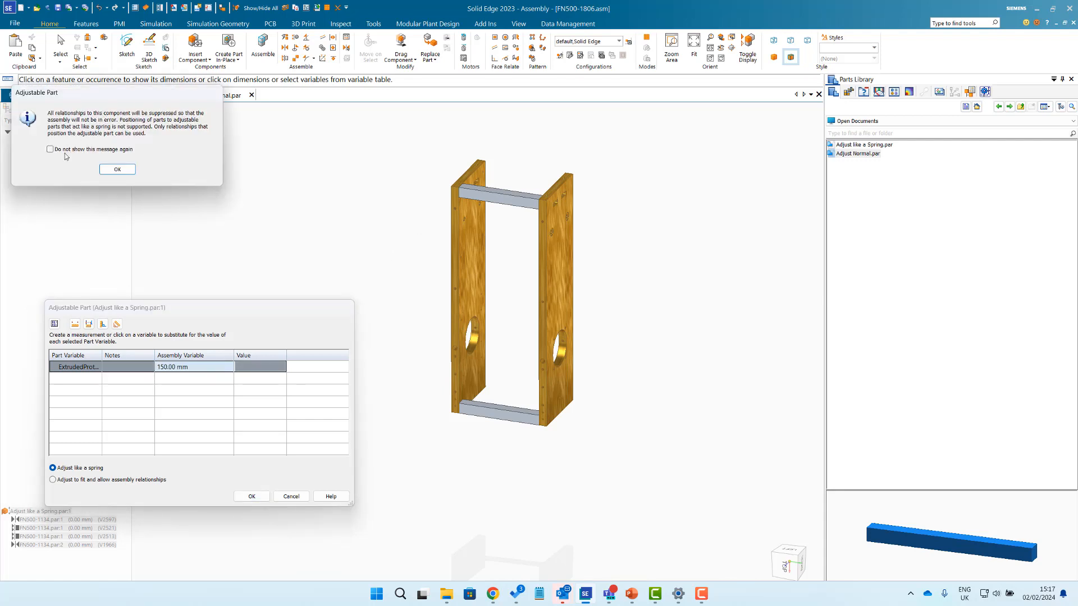
pyautogui.click(50, 150)
pyautogui.click(121, 169)
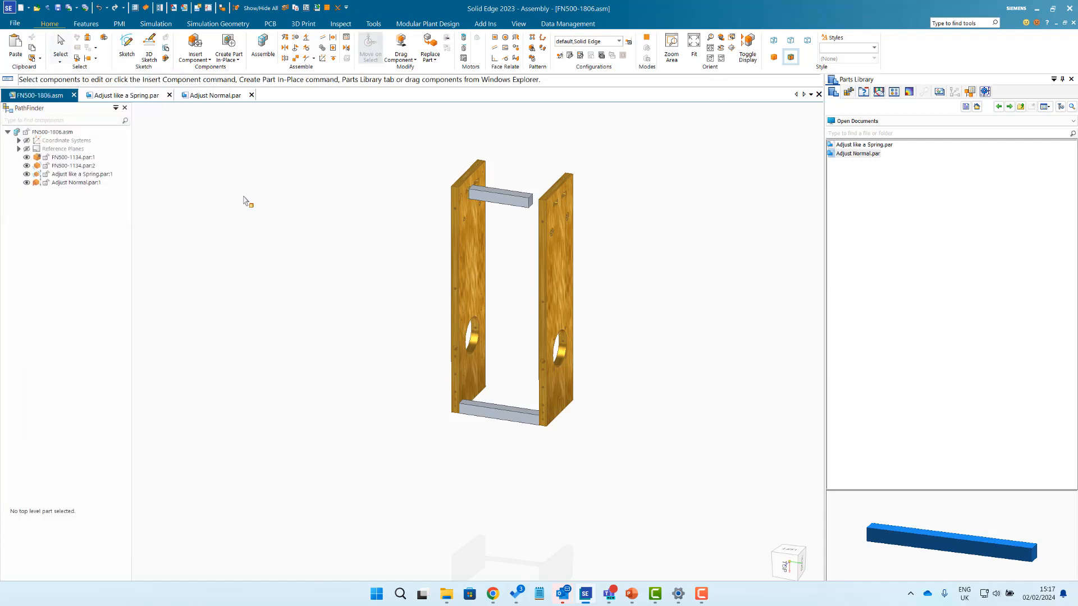
# Delete the upper Adjust like a Spring bar's suppressed mate to FN500-1134.par:2.
pyautogui.scroll(3, 494, 210)
pyautogui.click(508, 251)
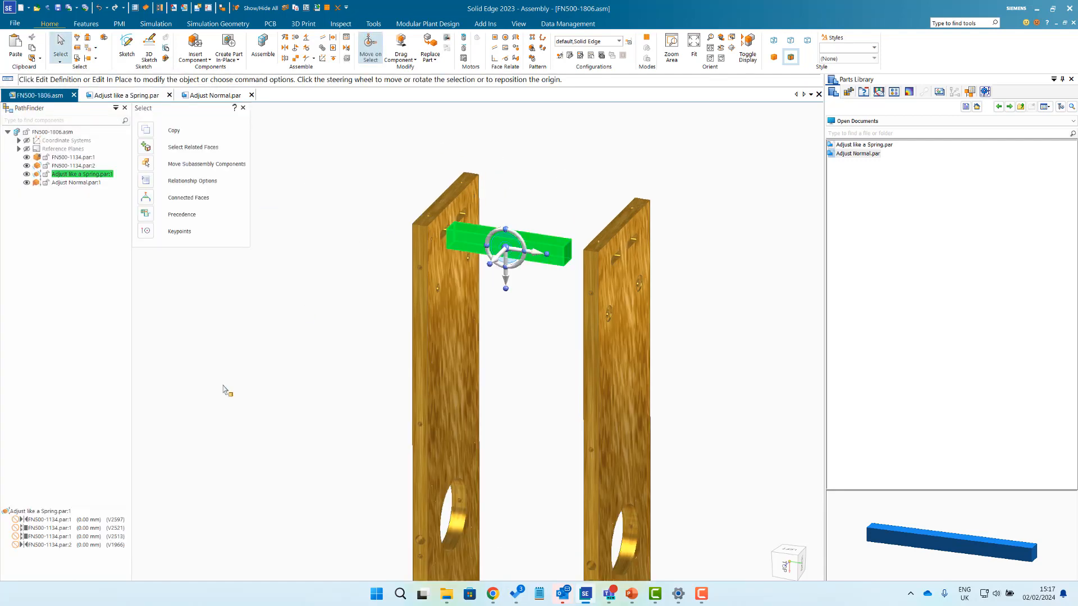
pyautogui.click(90, 546)
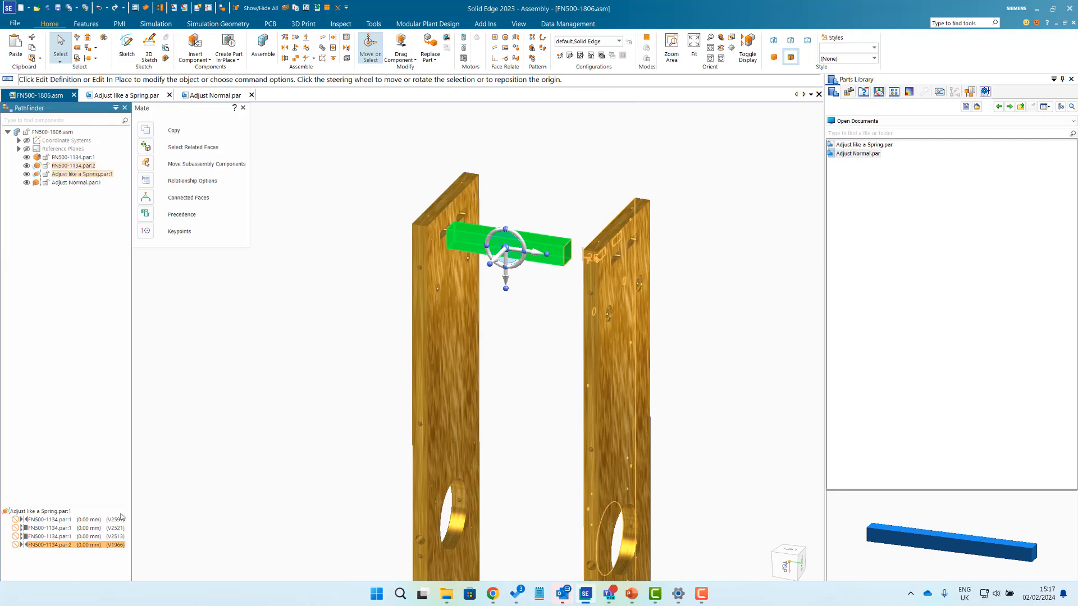
pyautogui.click(366, 248)
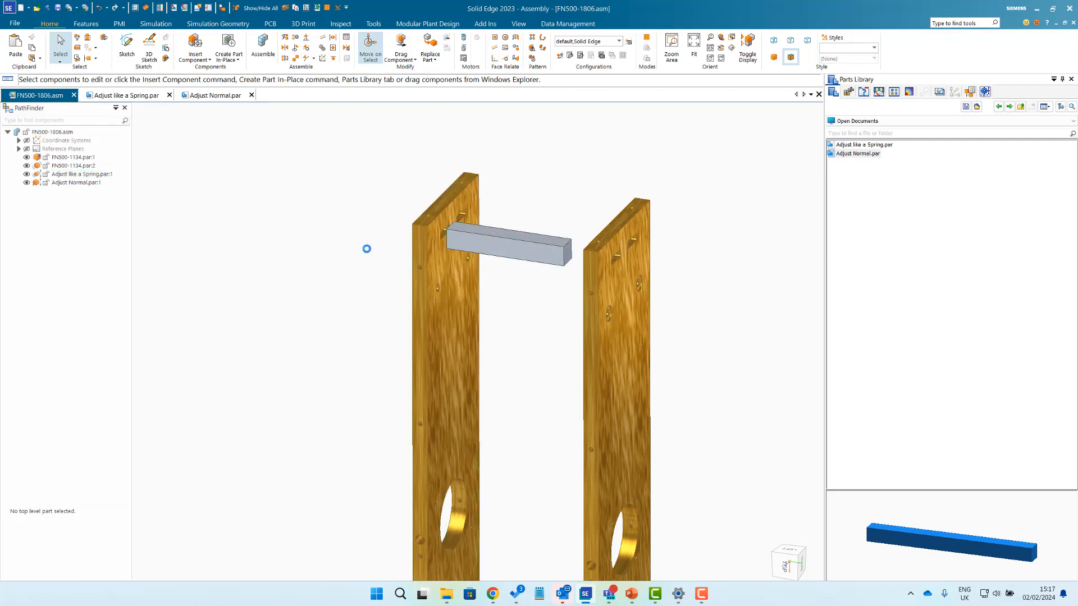
# Unsuppress the upper Adjust like a Spring bar's three remaining relationships to FN500-1134.par:1.
pyautogui.click(507, 244)
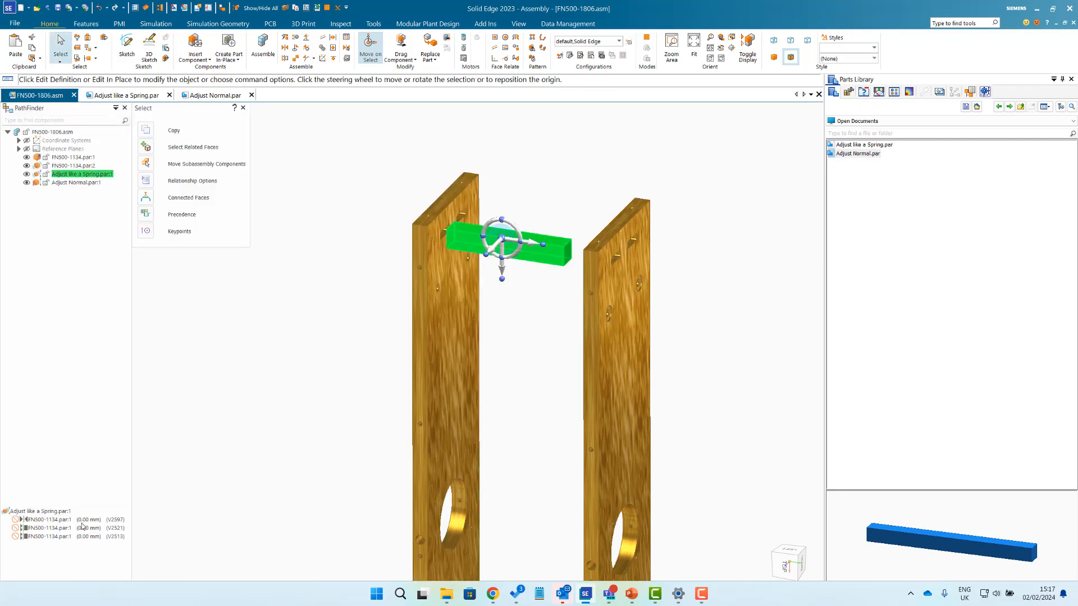
pyautogui.click(84, 536)
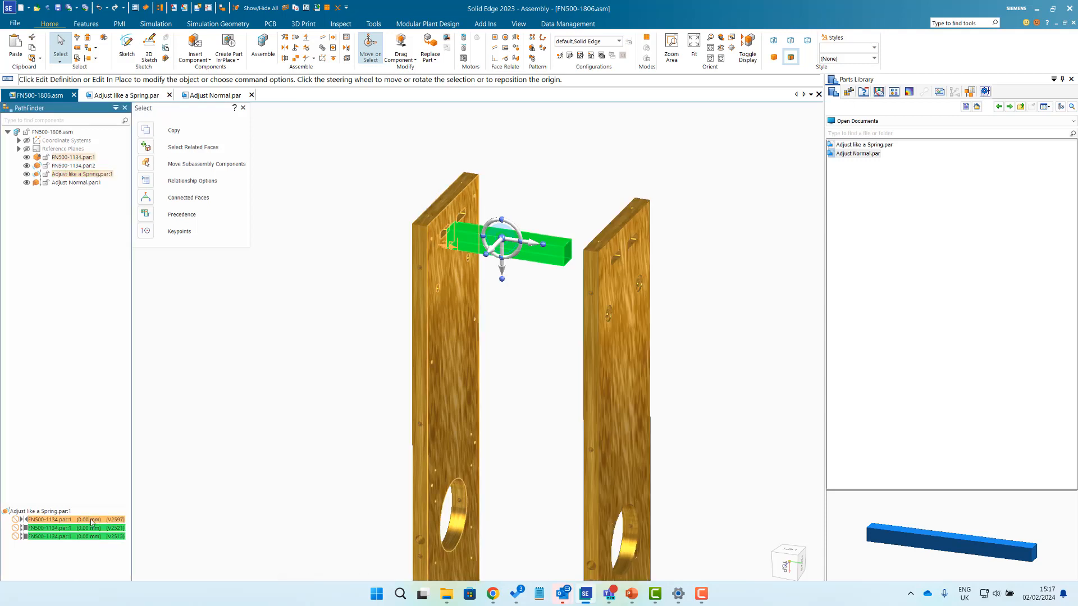
pyautogui.rightClick(90, 522)
pyautogui.click(115, 463)
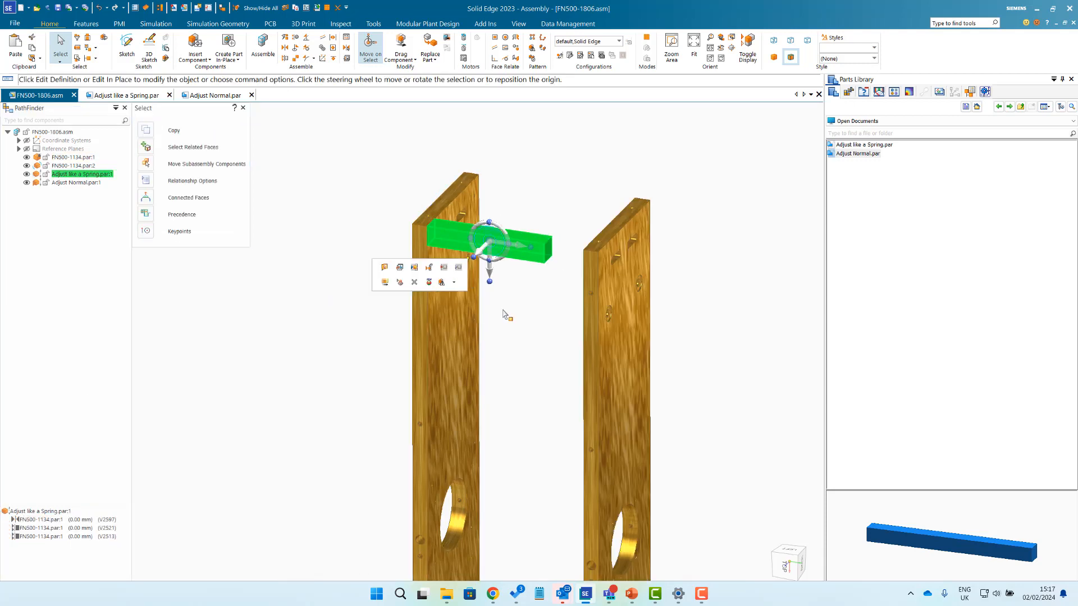
pyautogui.press('Escape')
# Examine how the upper Adjust like a Spring bar sits relative to the two panels with only its FN500-1134.par:1 relationships active.
pyautogui.scroll(-1, 553, 170)
pyautogui.scroll(3, 553, 171)
pyautogui.scroll(-2, 553, 168)
pyautogui.scroll(2, 541, 182)
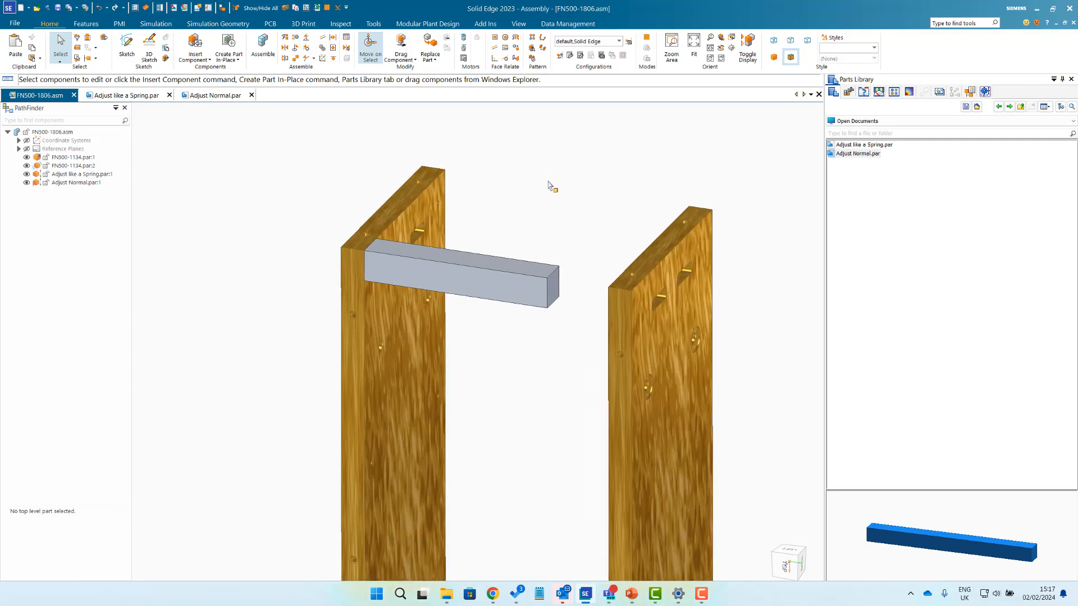
pyautogui.scroll(-3, 550, 185)
pyautogui.scroll(3, 529, 143)
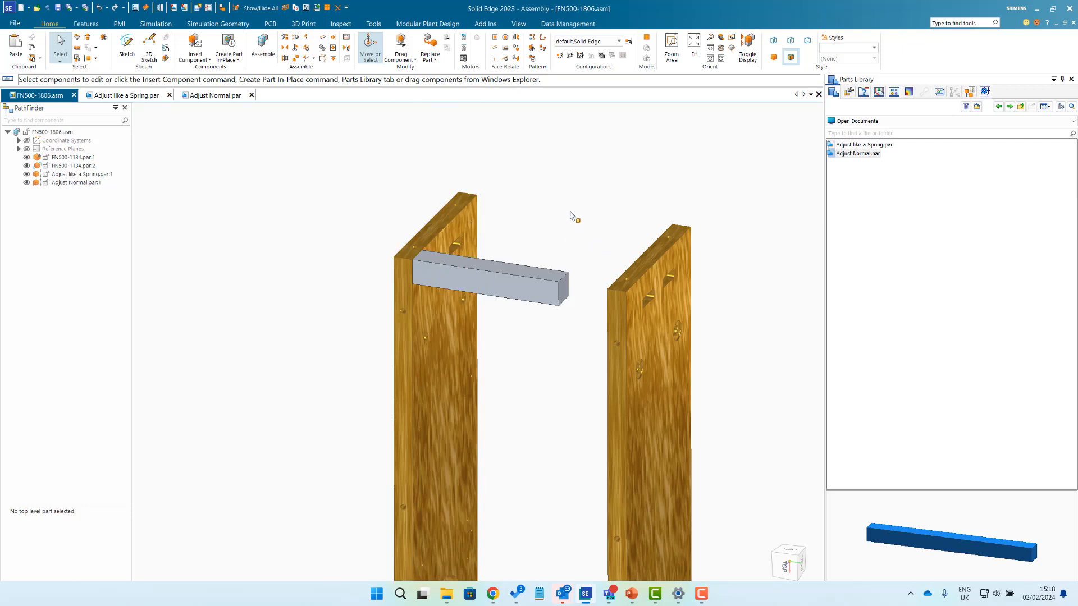
pyautogui.scroll(-1, 554, 210)
pyautogui.scroll(1, 563, 213)
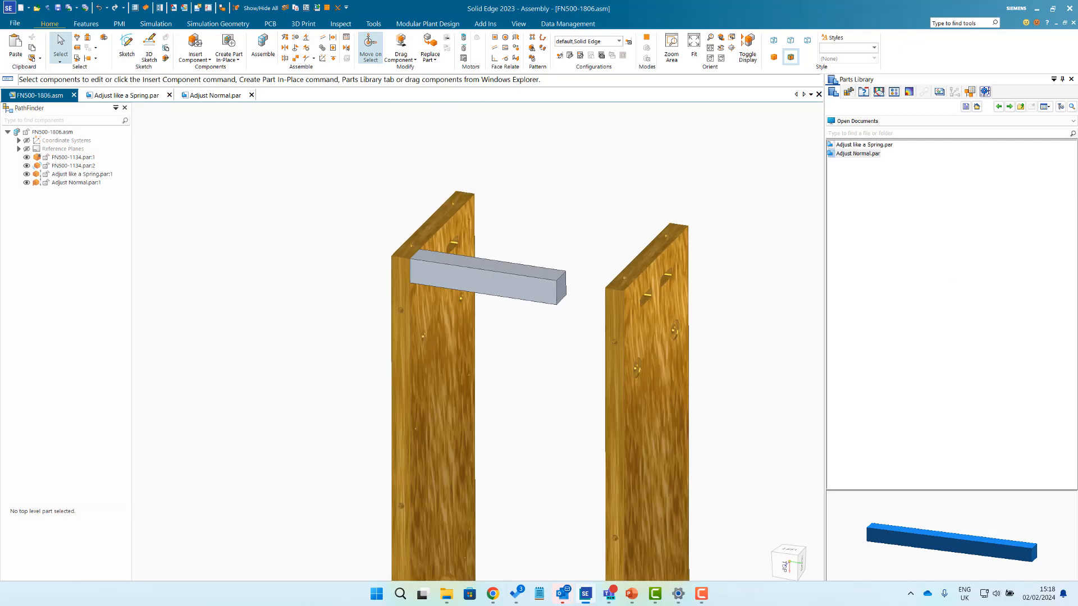